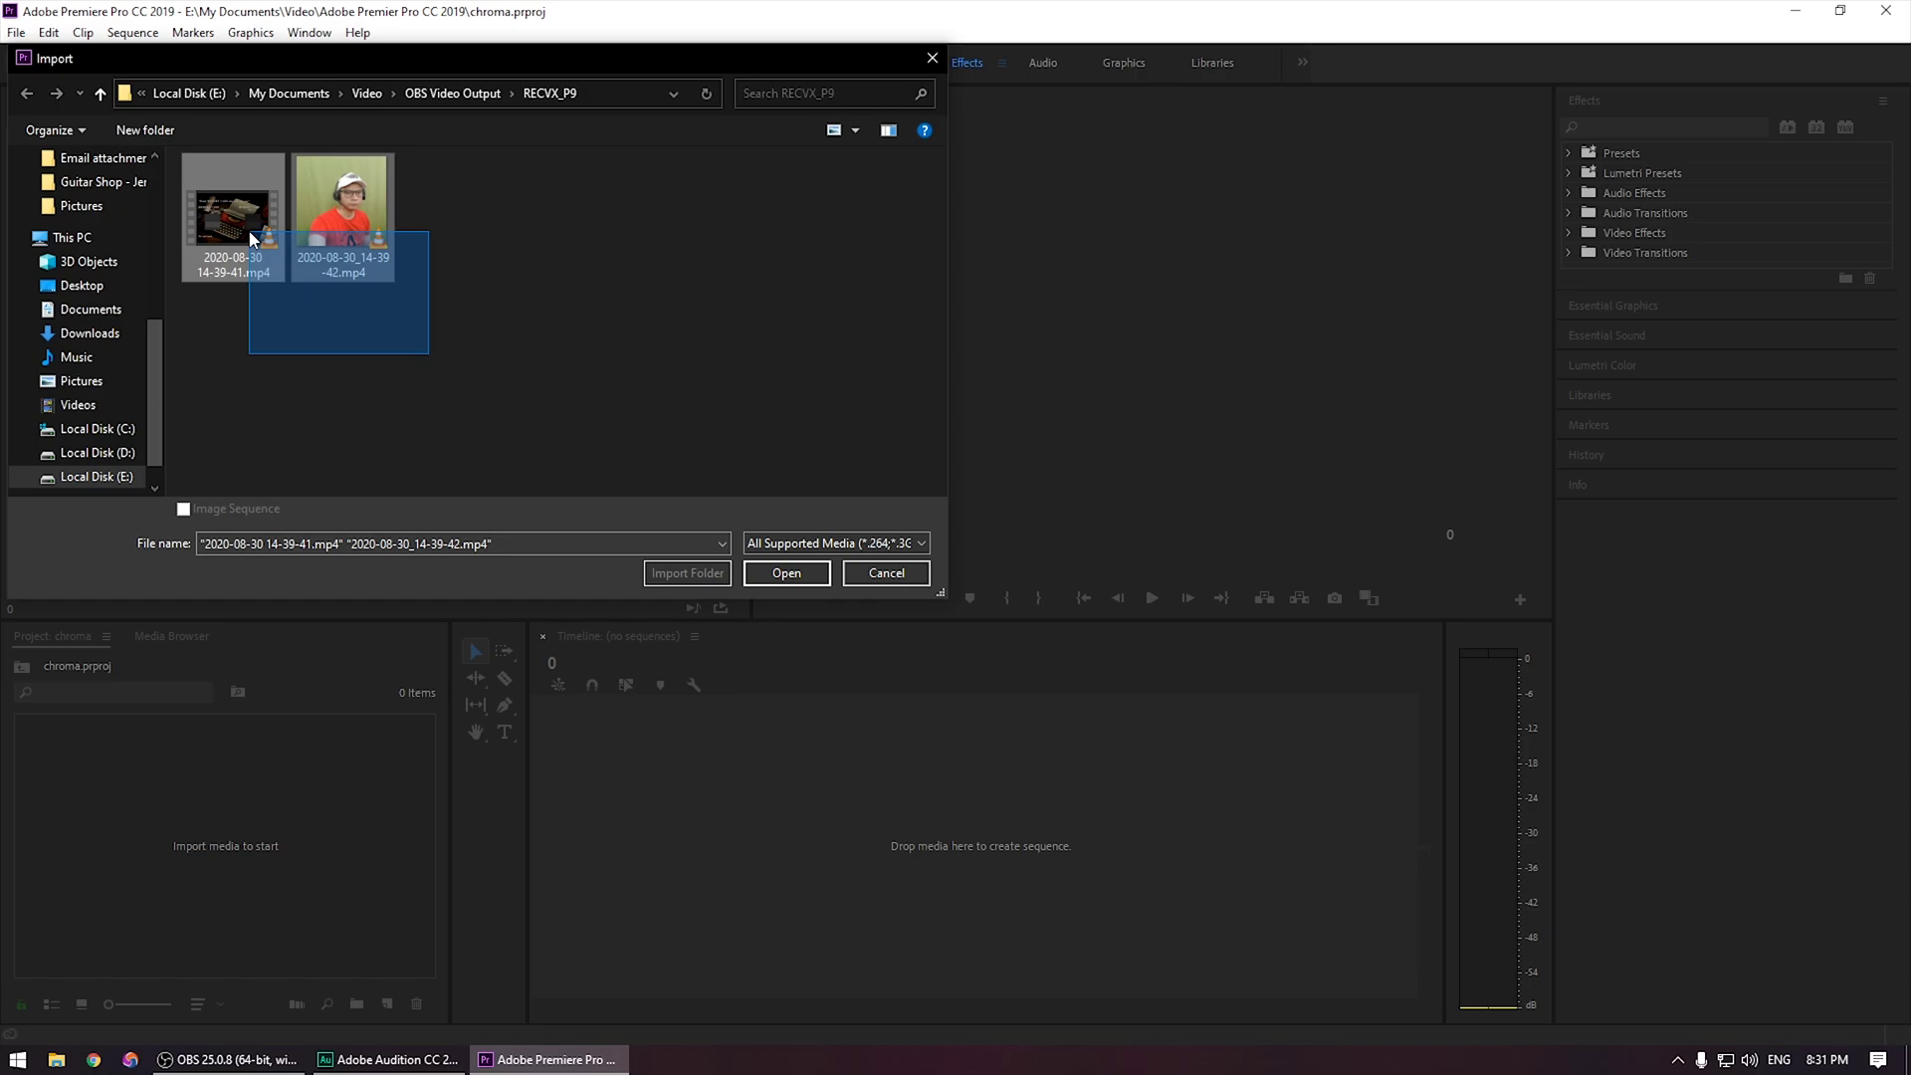
left_click(813, 576)
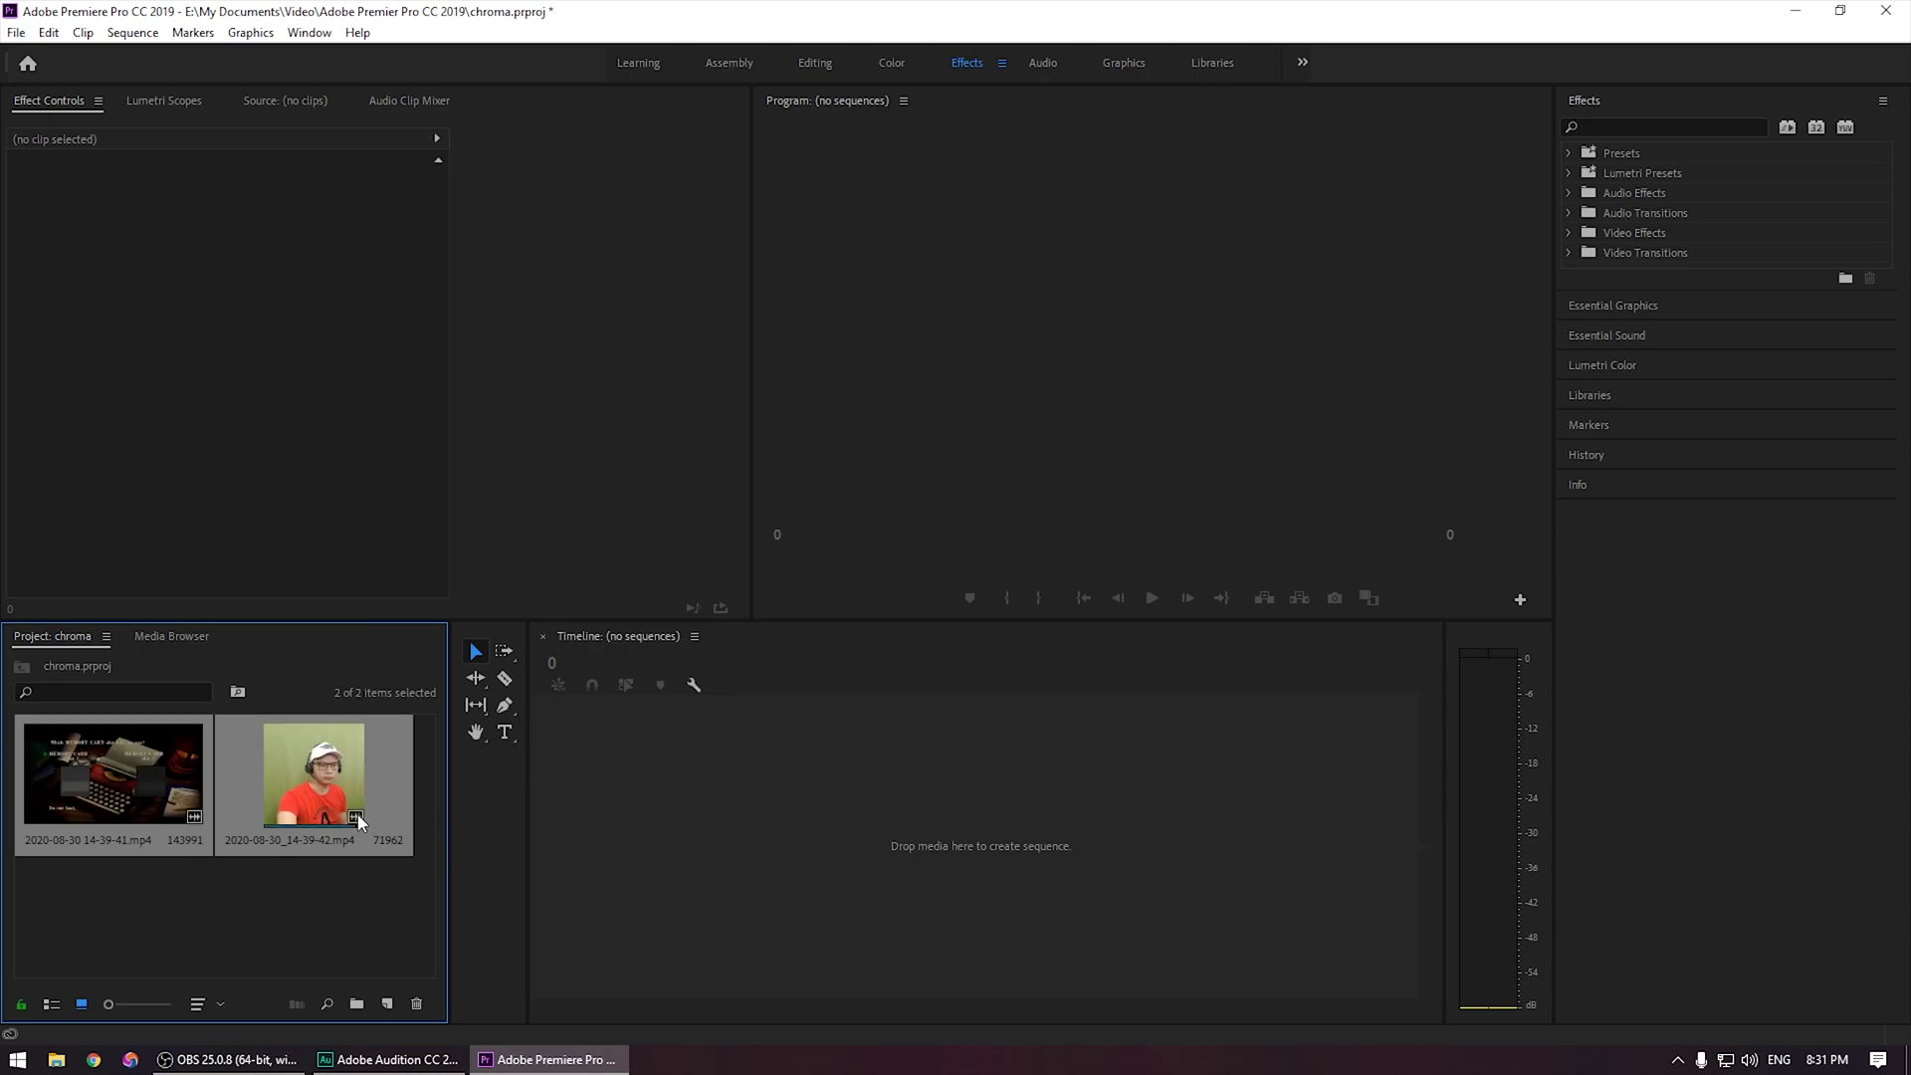
left_click(359, 814)
left_click(337, 920)
left_click(159, 832)
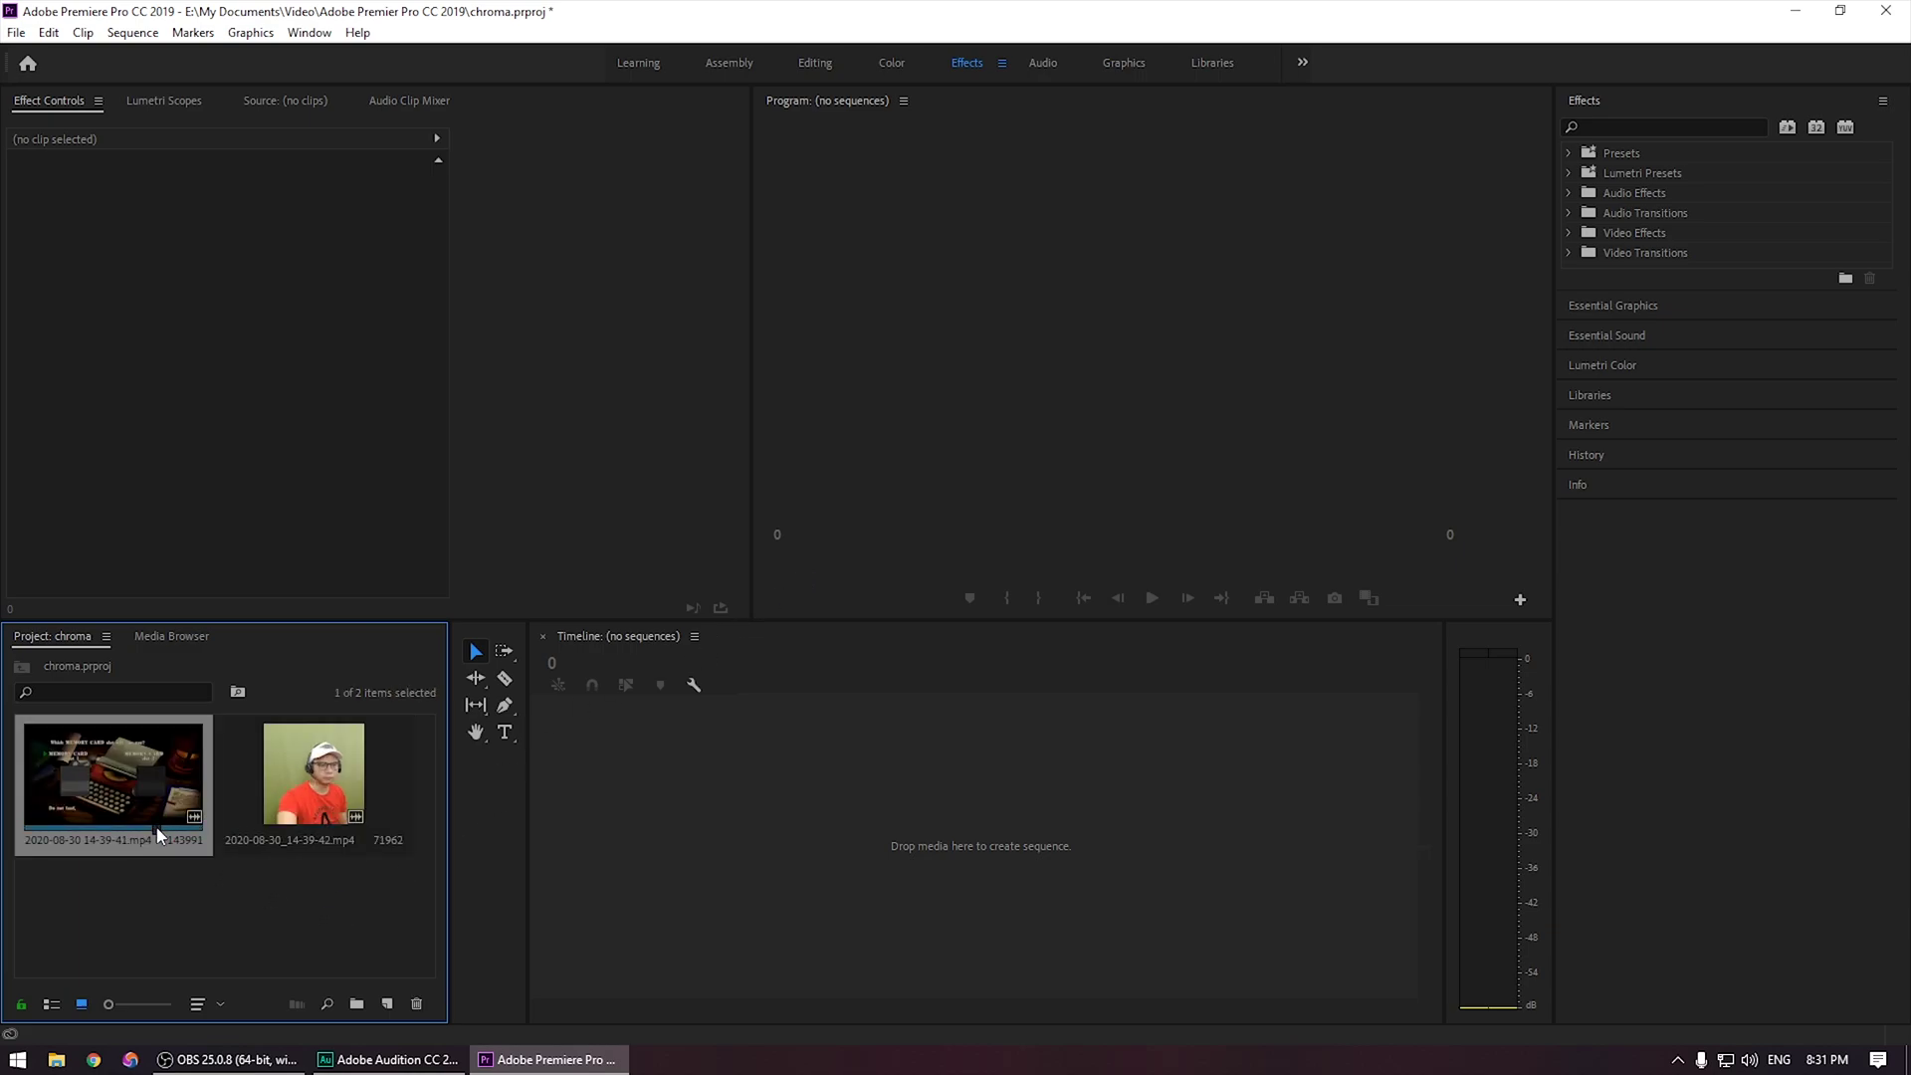
left_click_drag(128, 776, 641, 808)
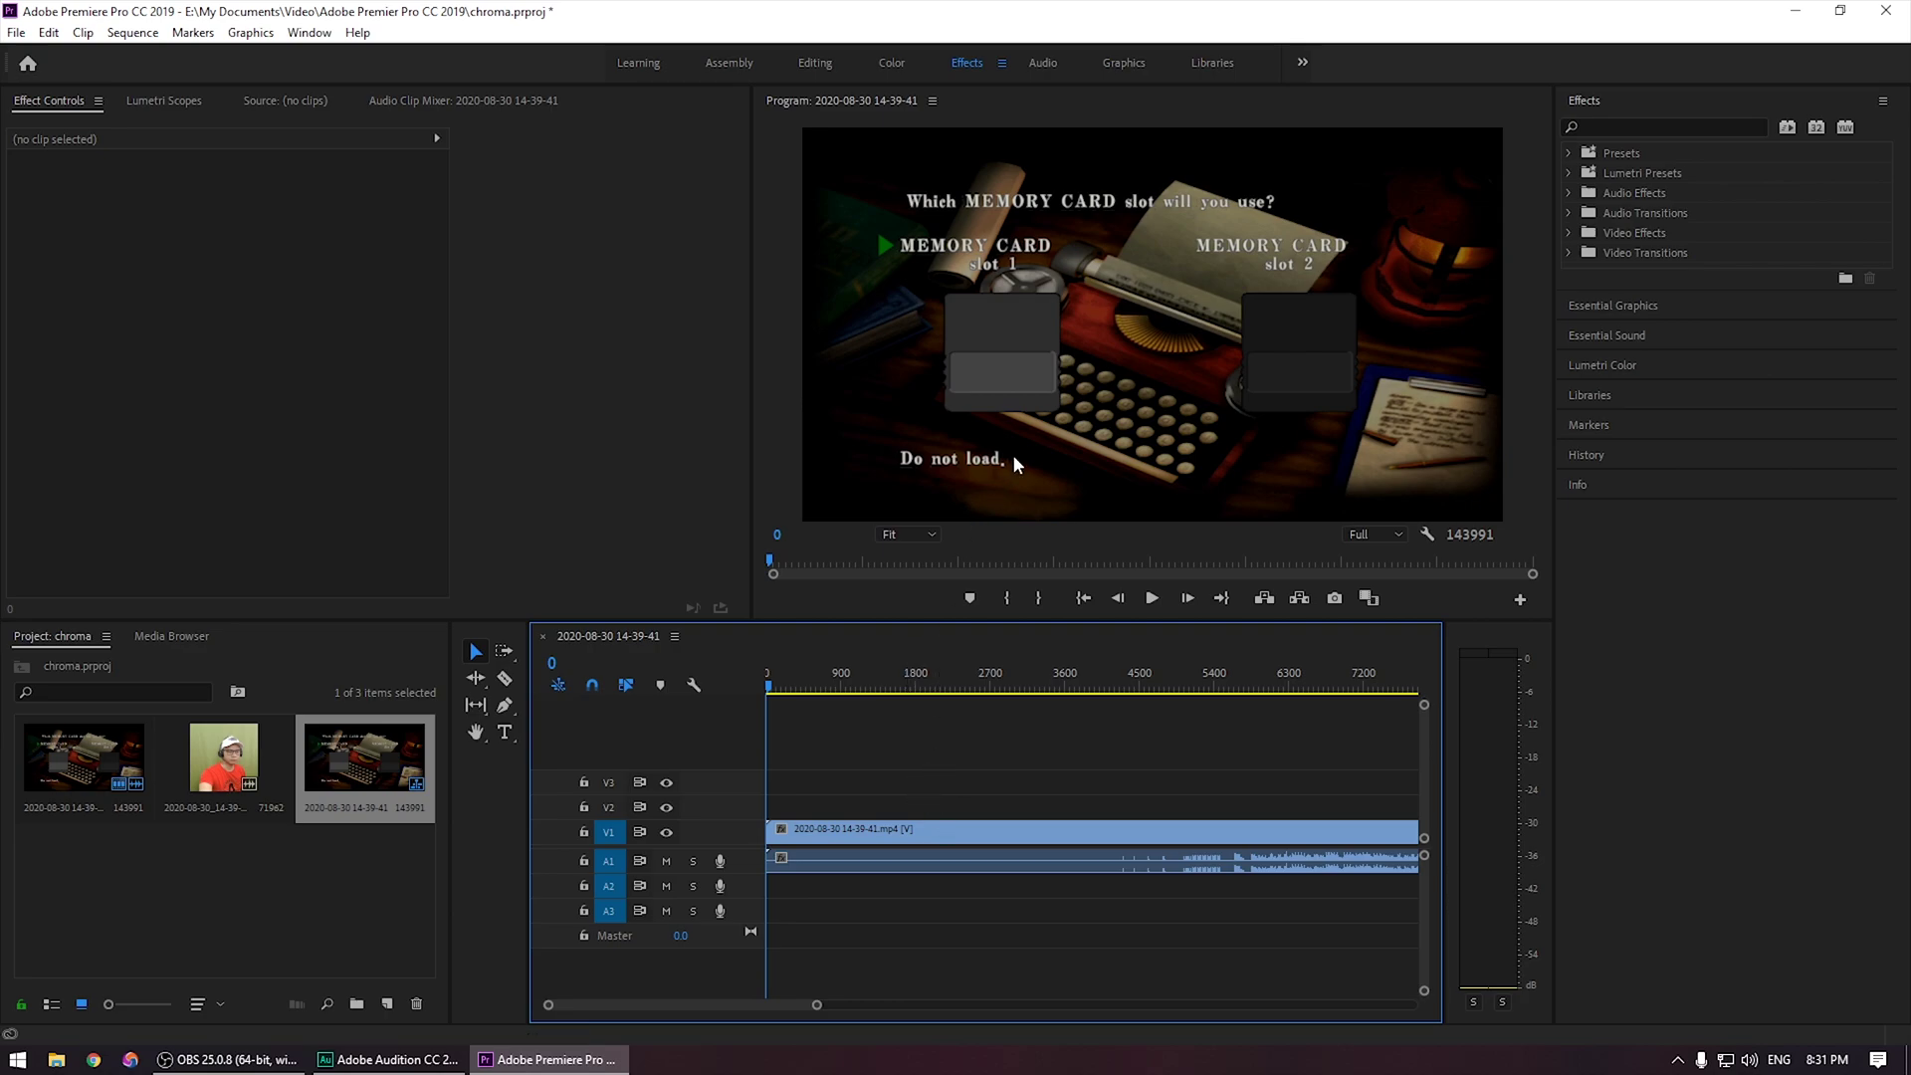
left_click(231, 777)
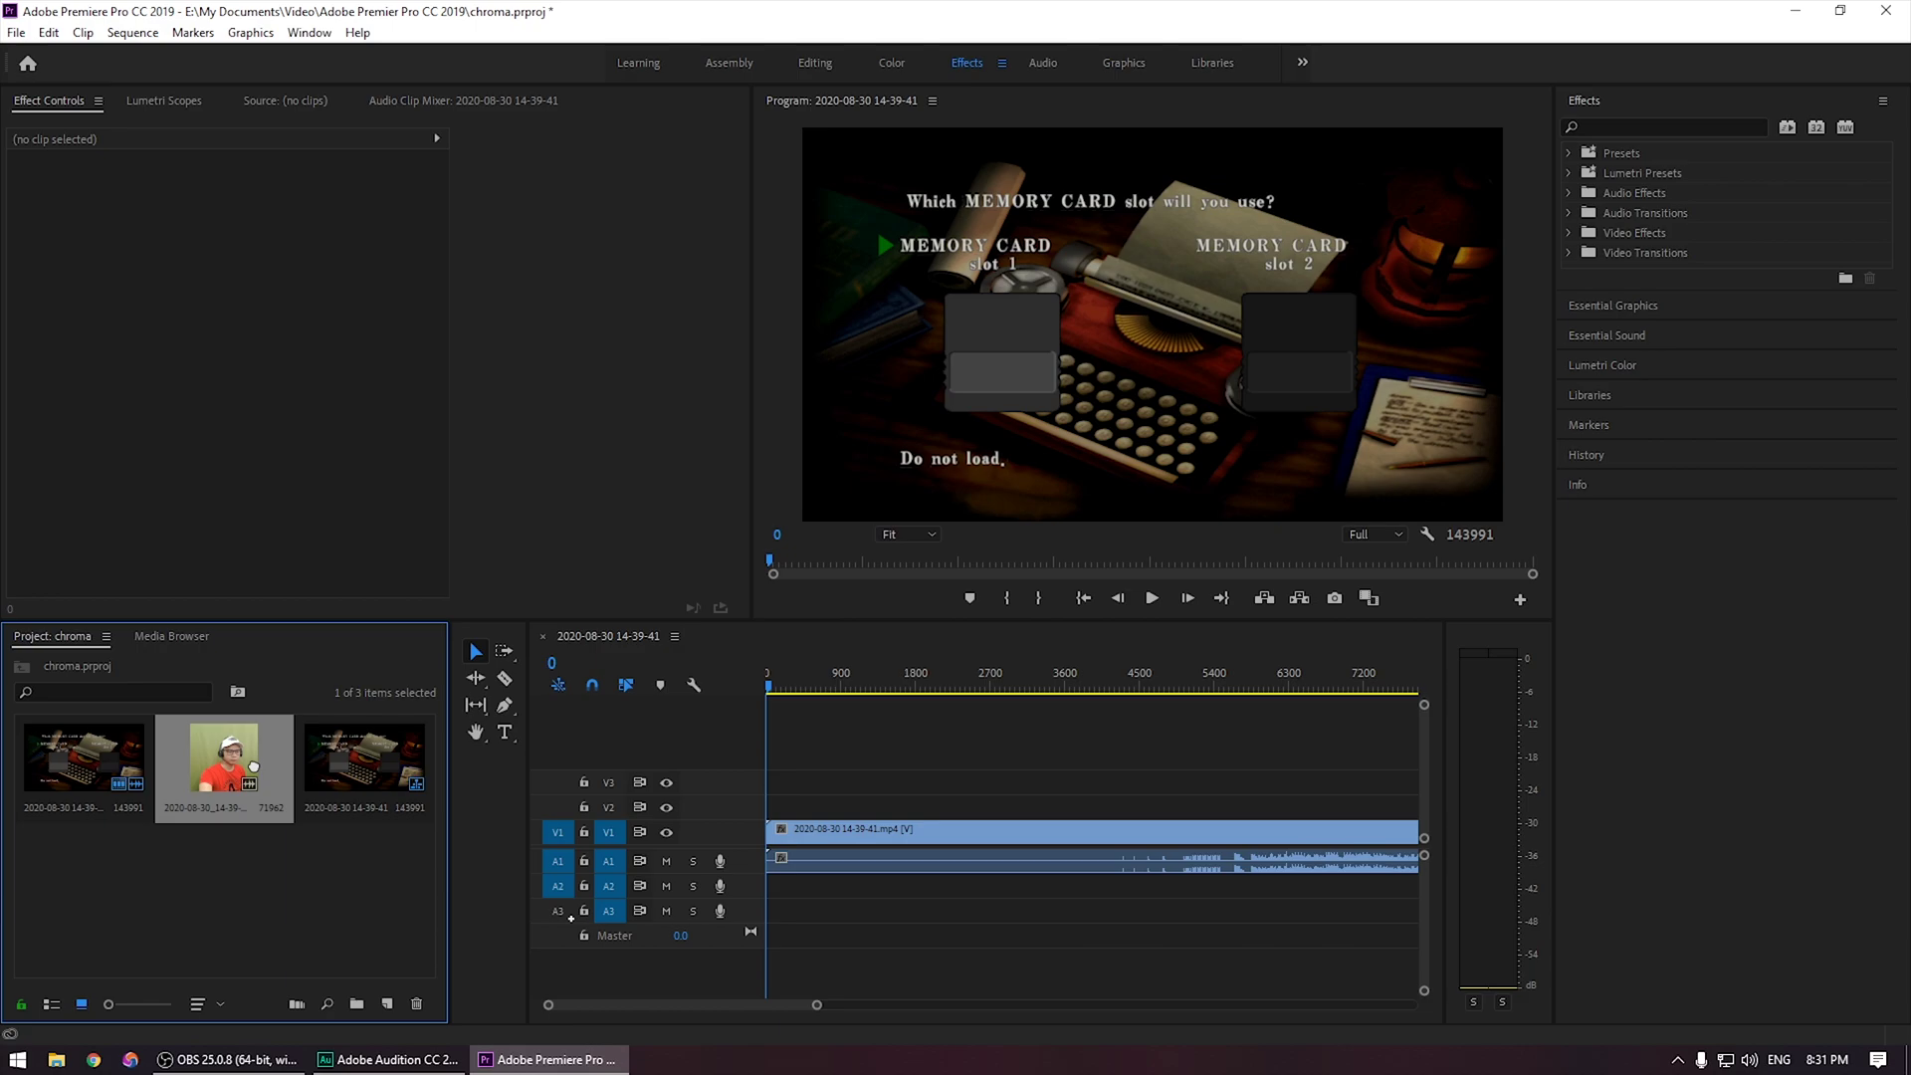
left_click_drag(257, 770, 778, 804)
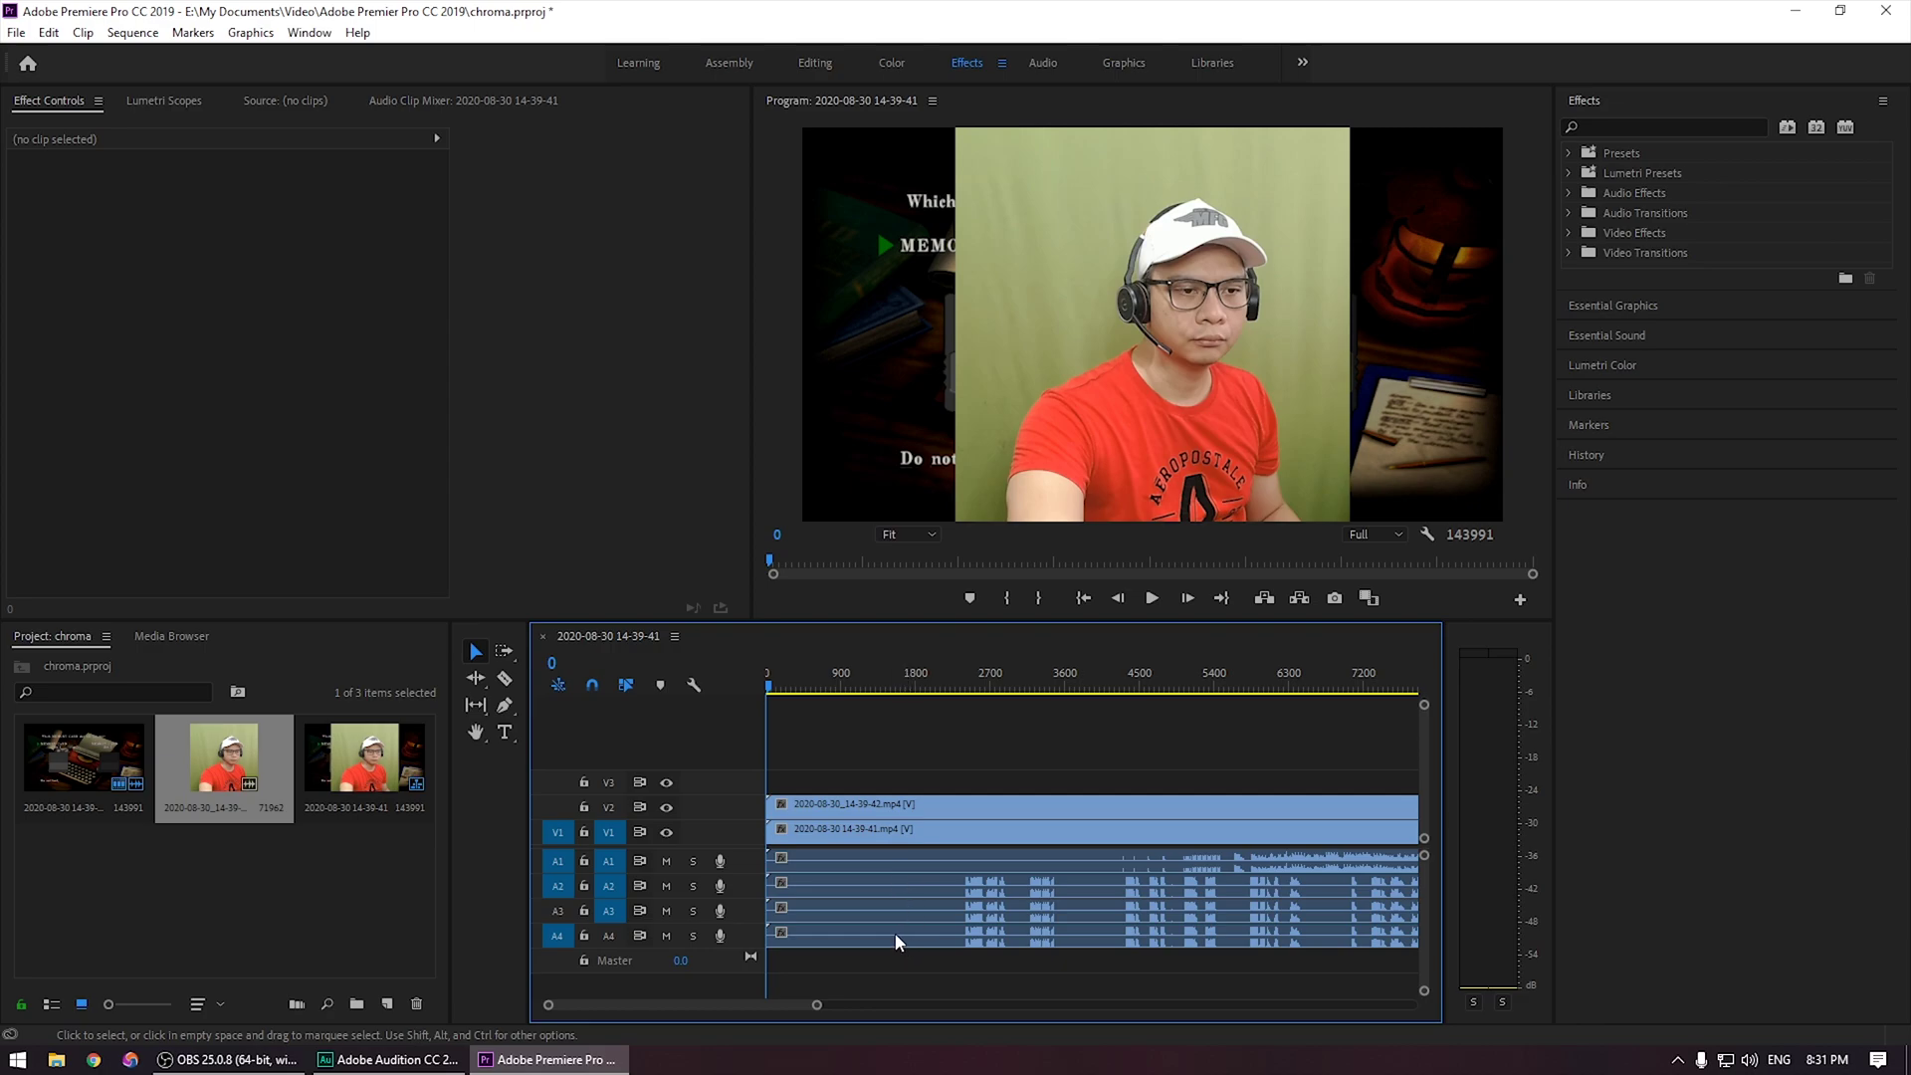
Search the effects for "ultra" and apply Ultra Key to the webcam clip on V2
left_click(830, 815)
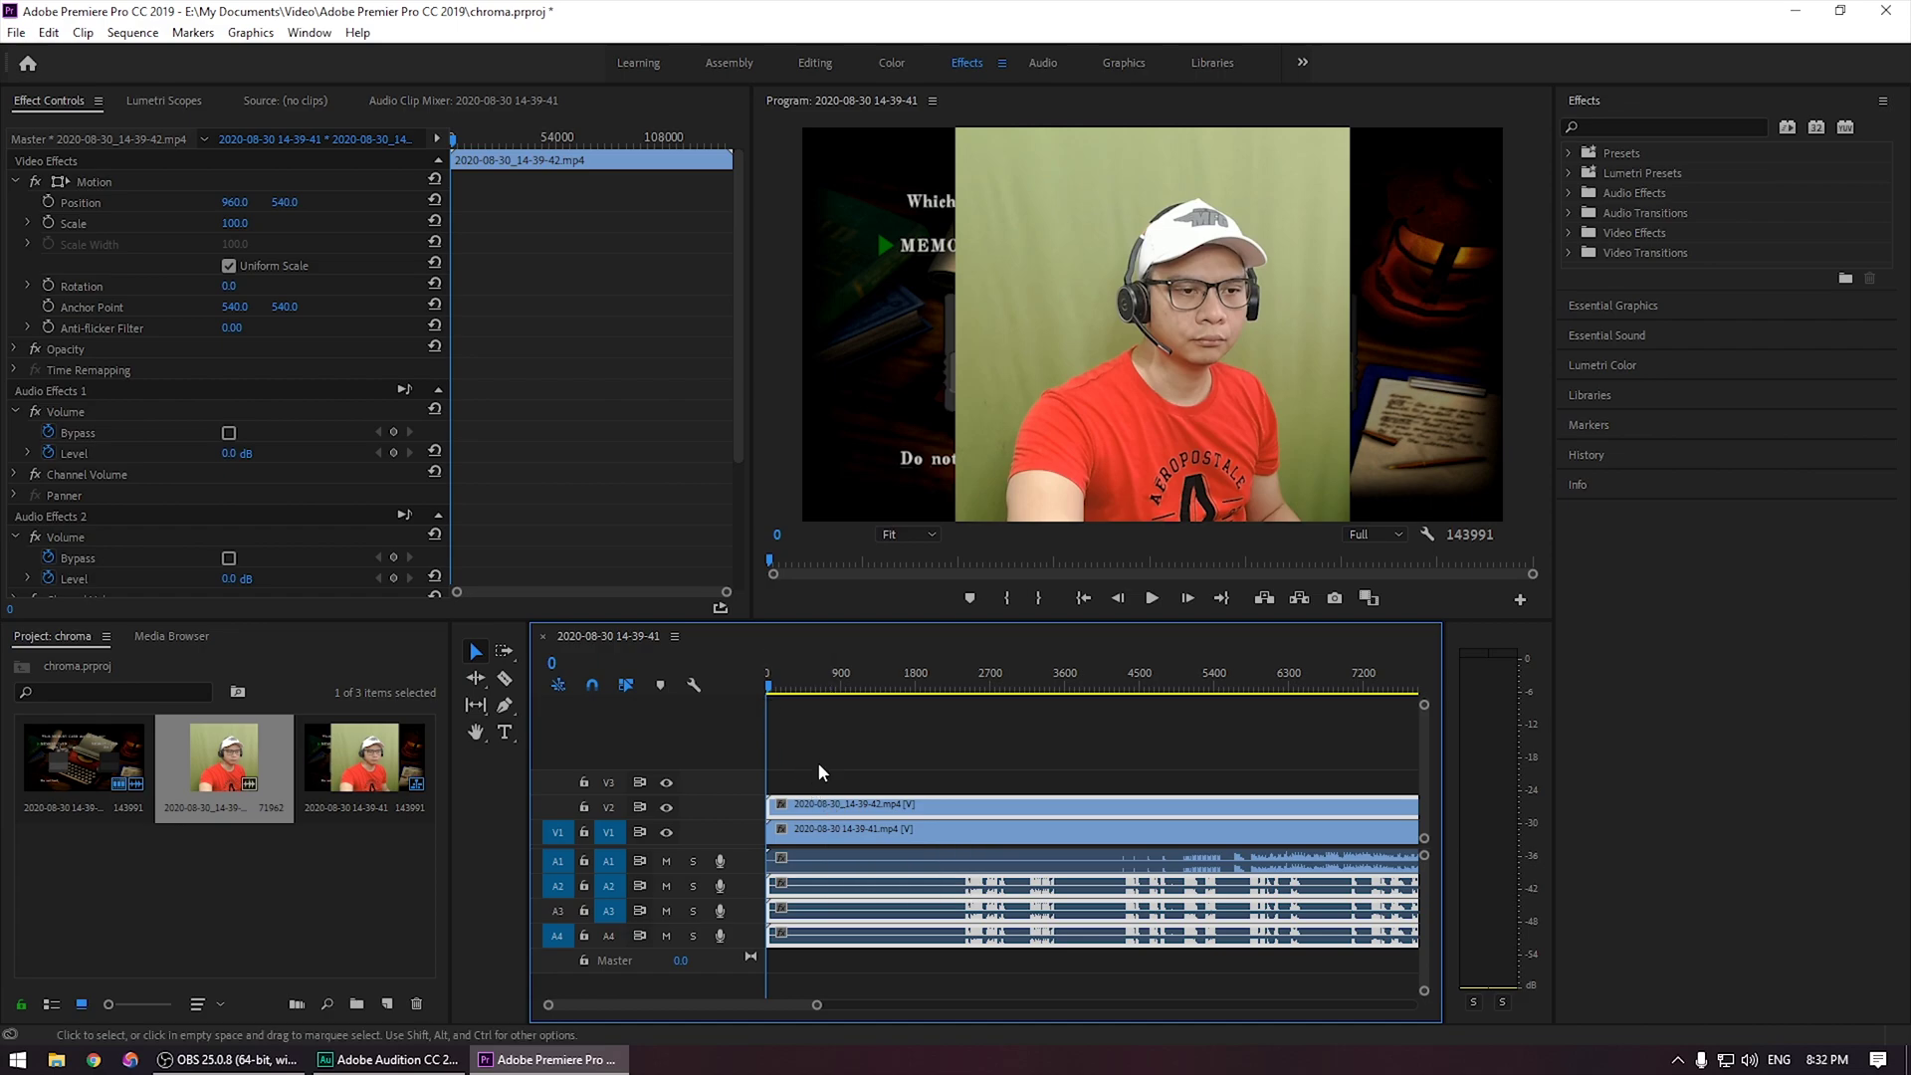
left_click(1614, 125)
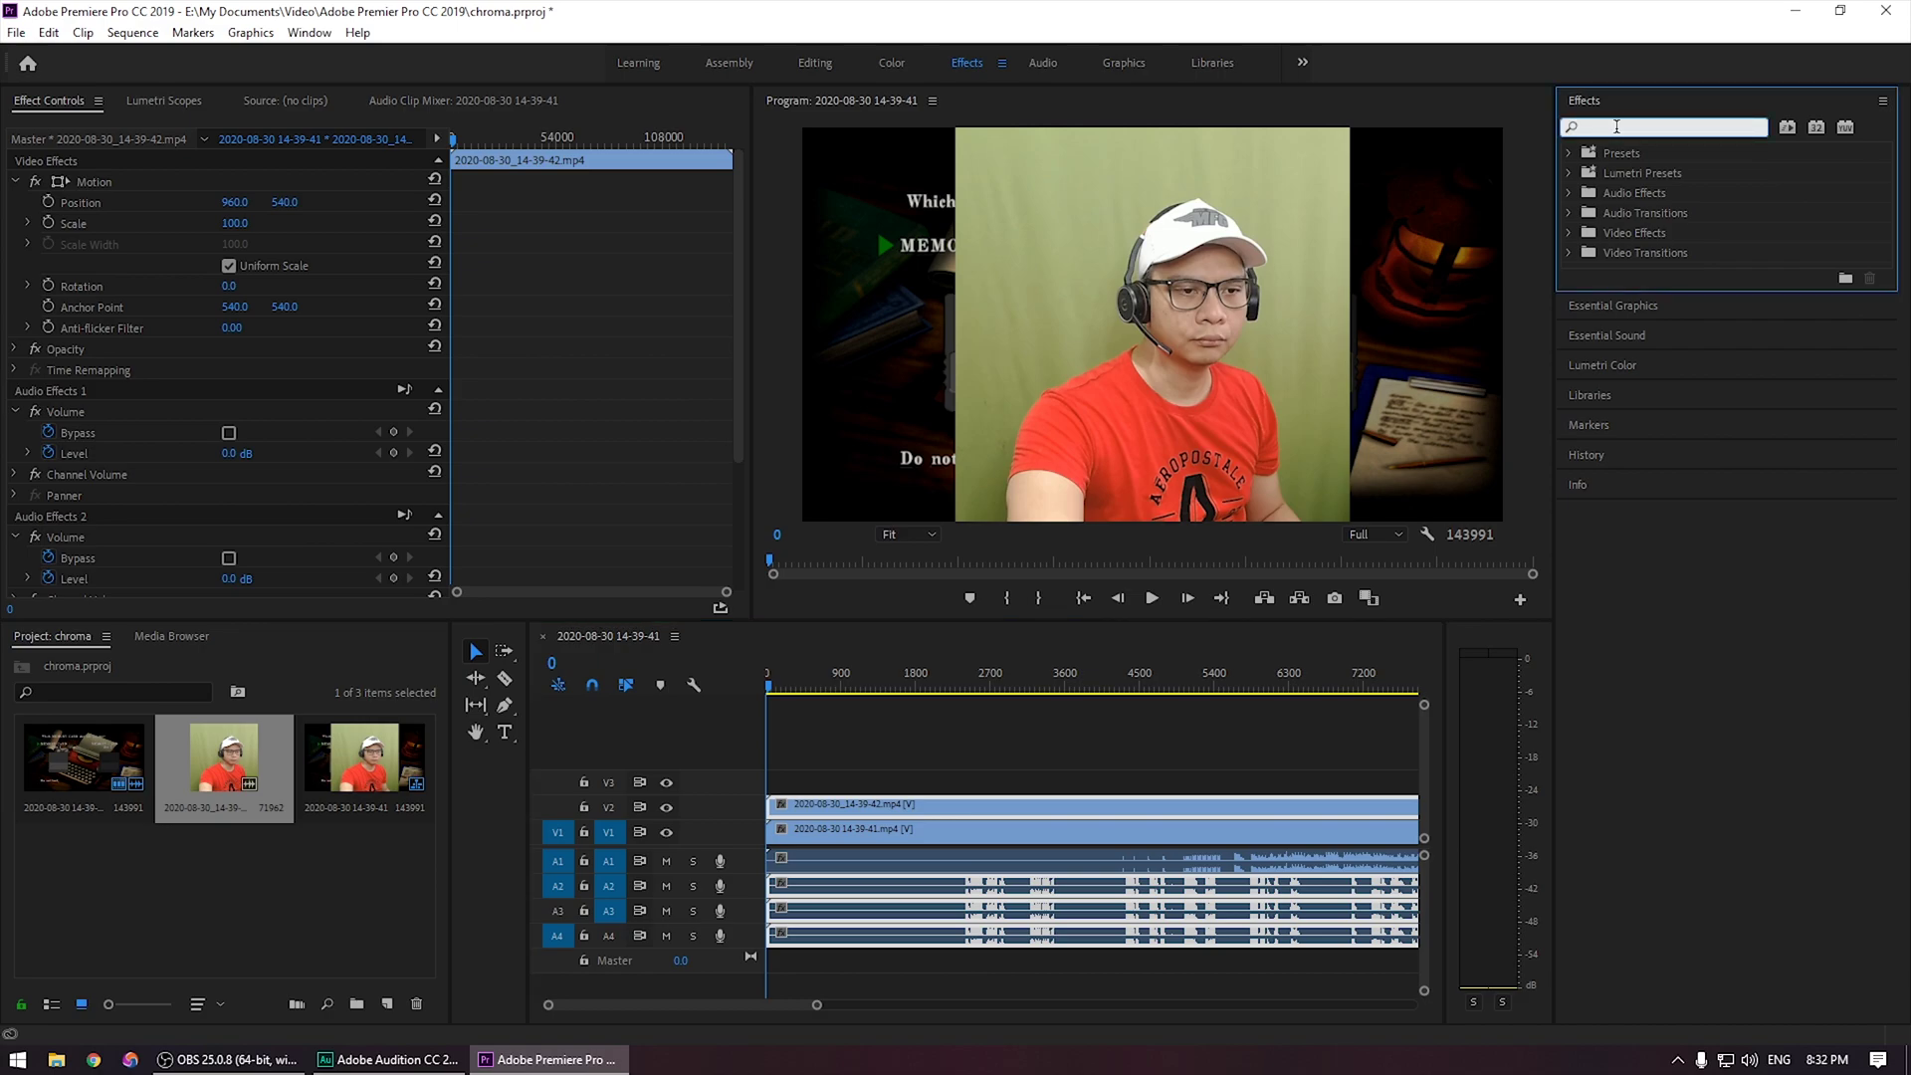
type("ultra")
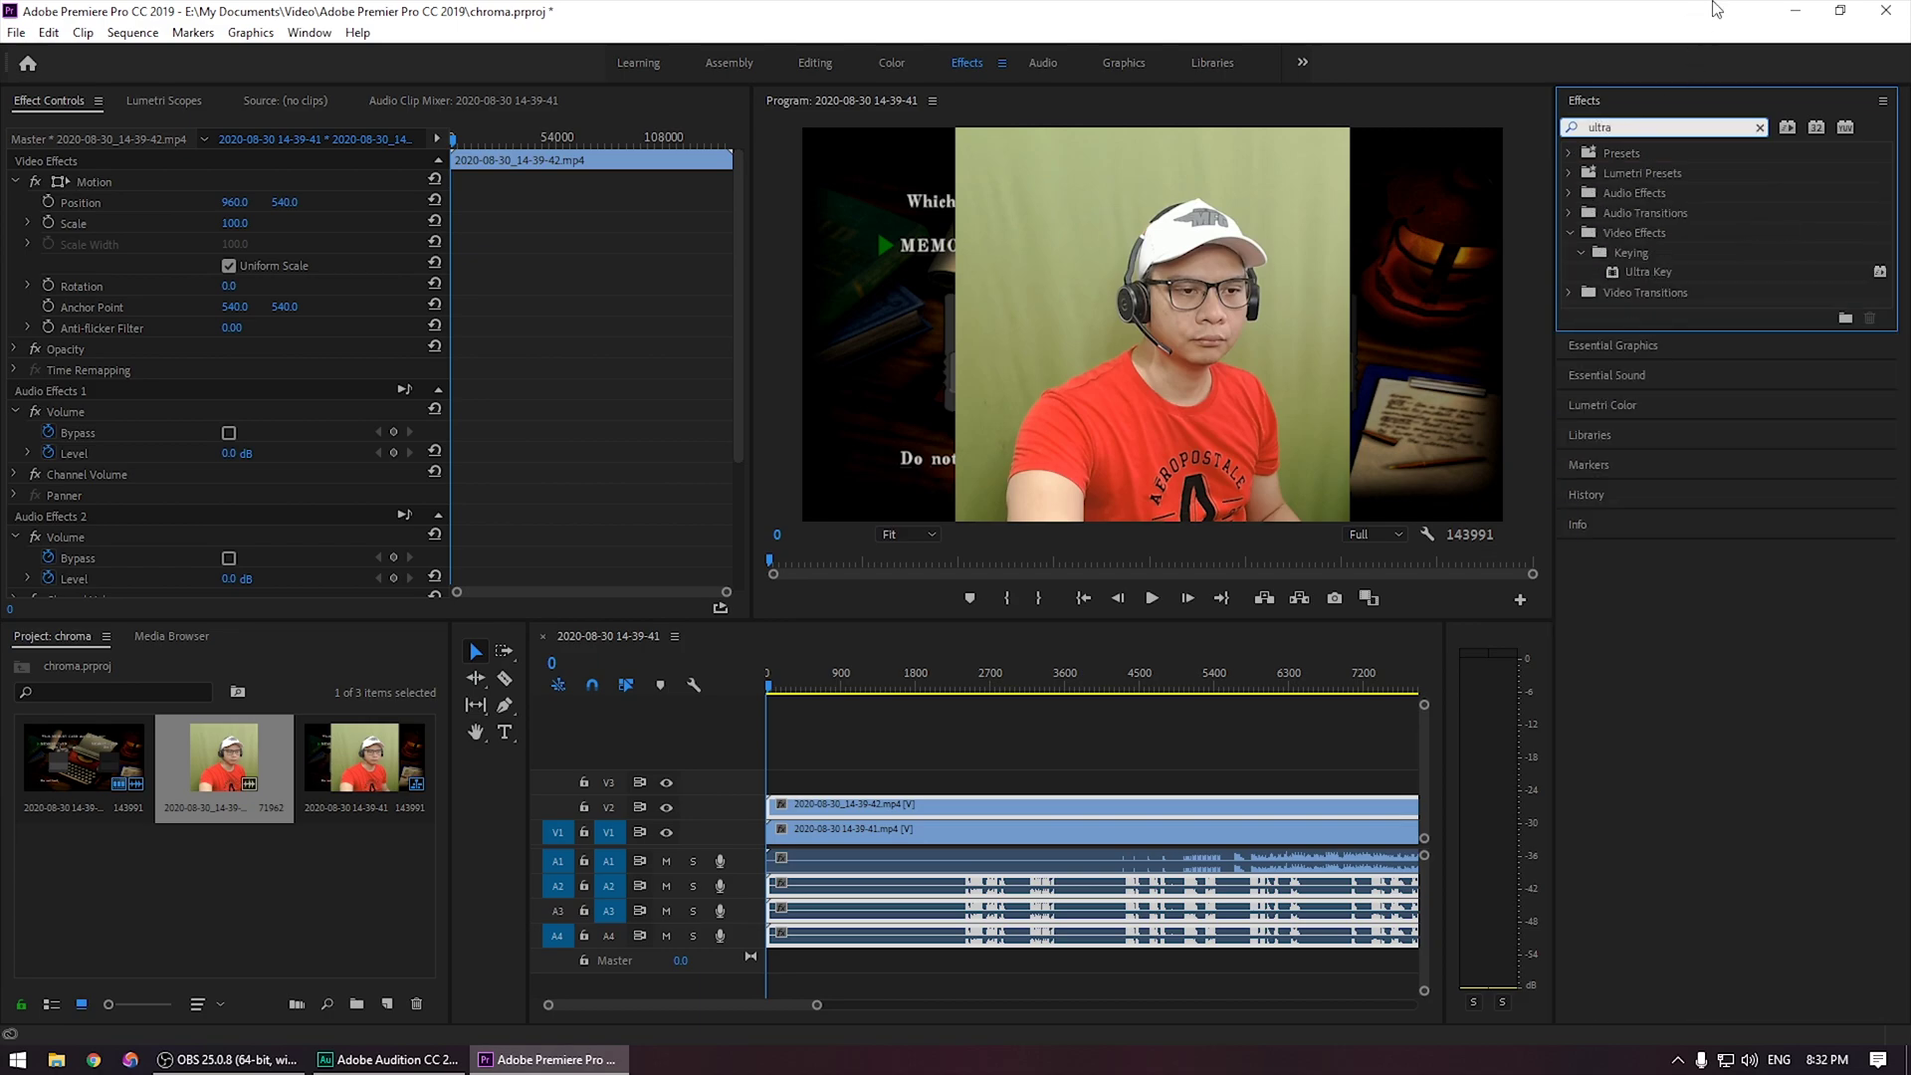
left_click(1658, 271)
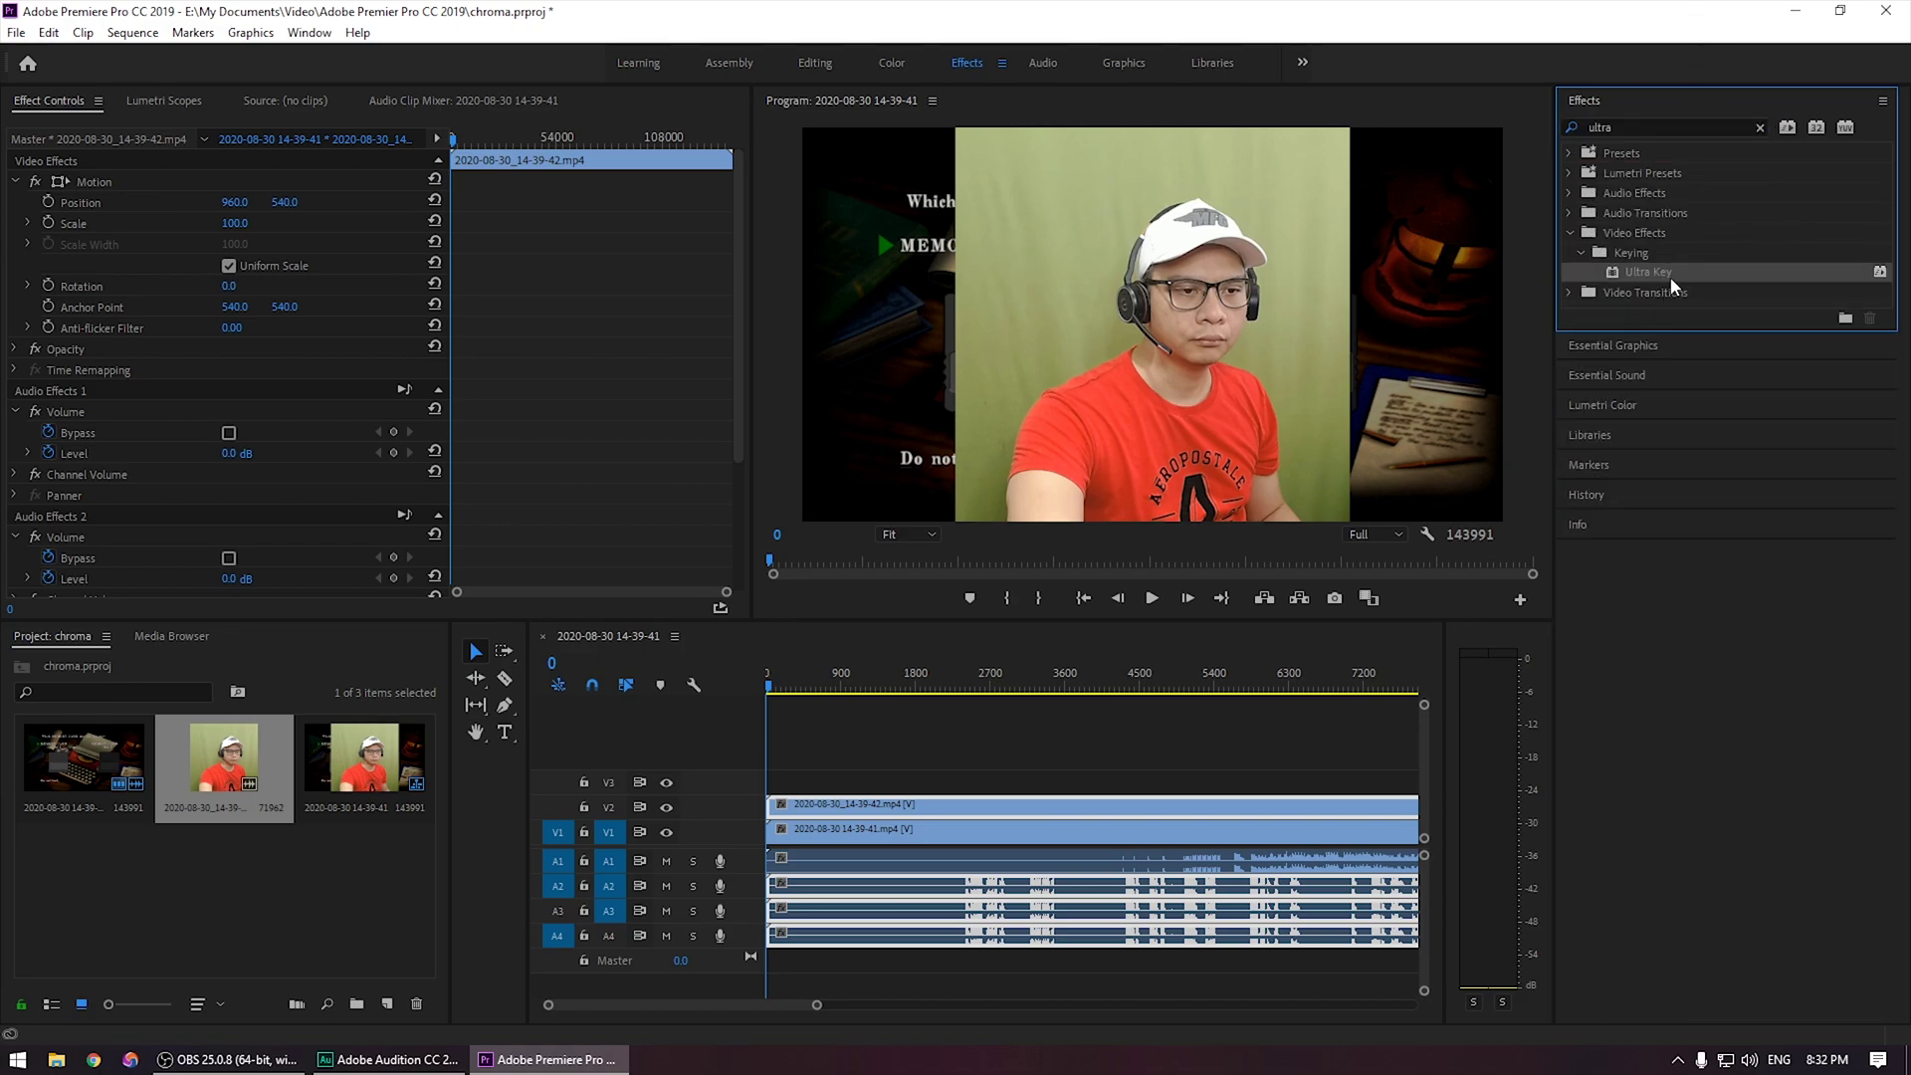
left_click_drag(1682, 267, 1098, 806)
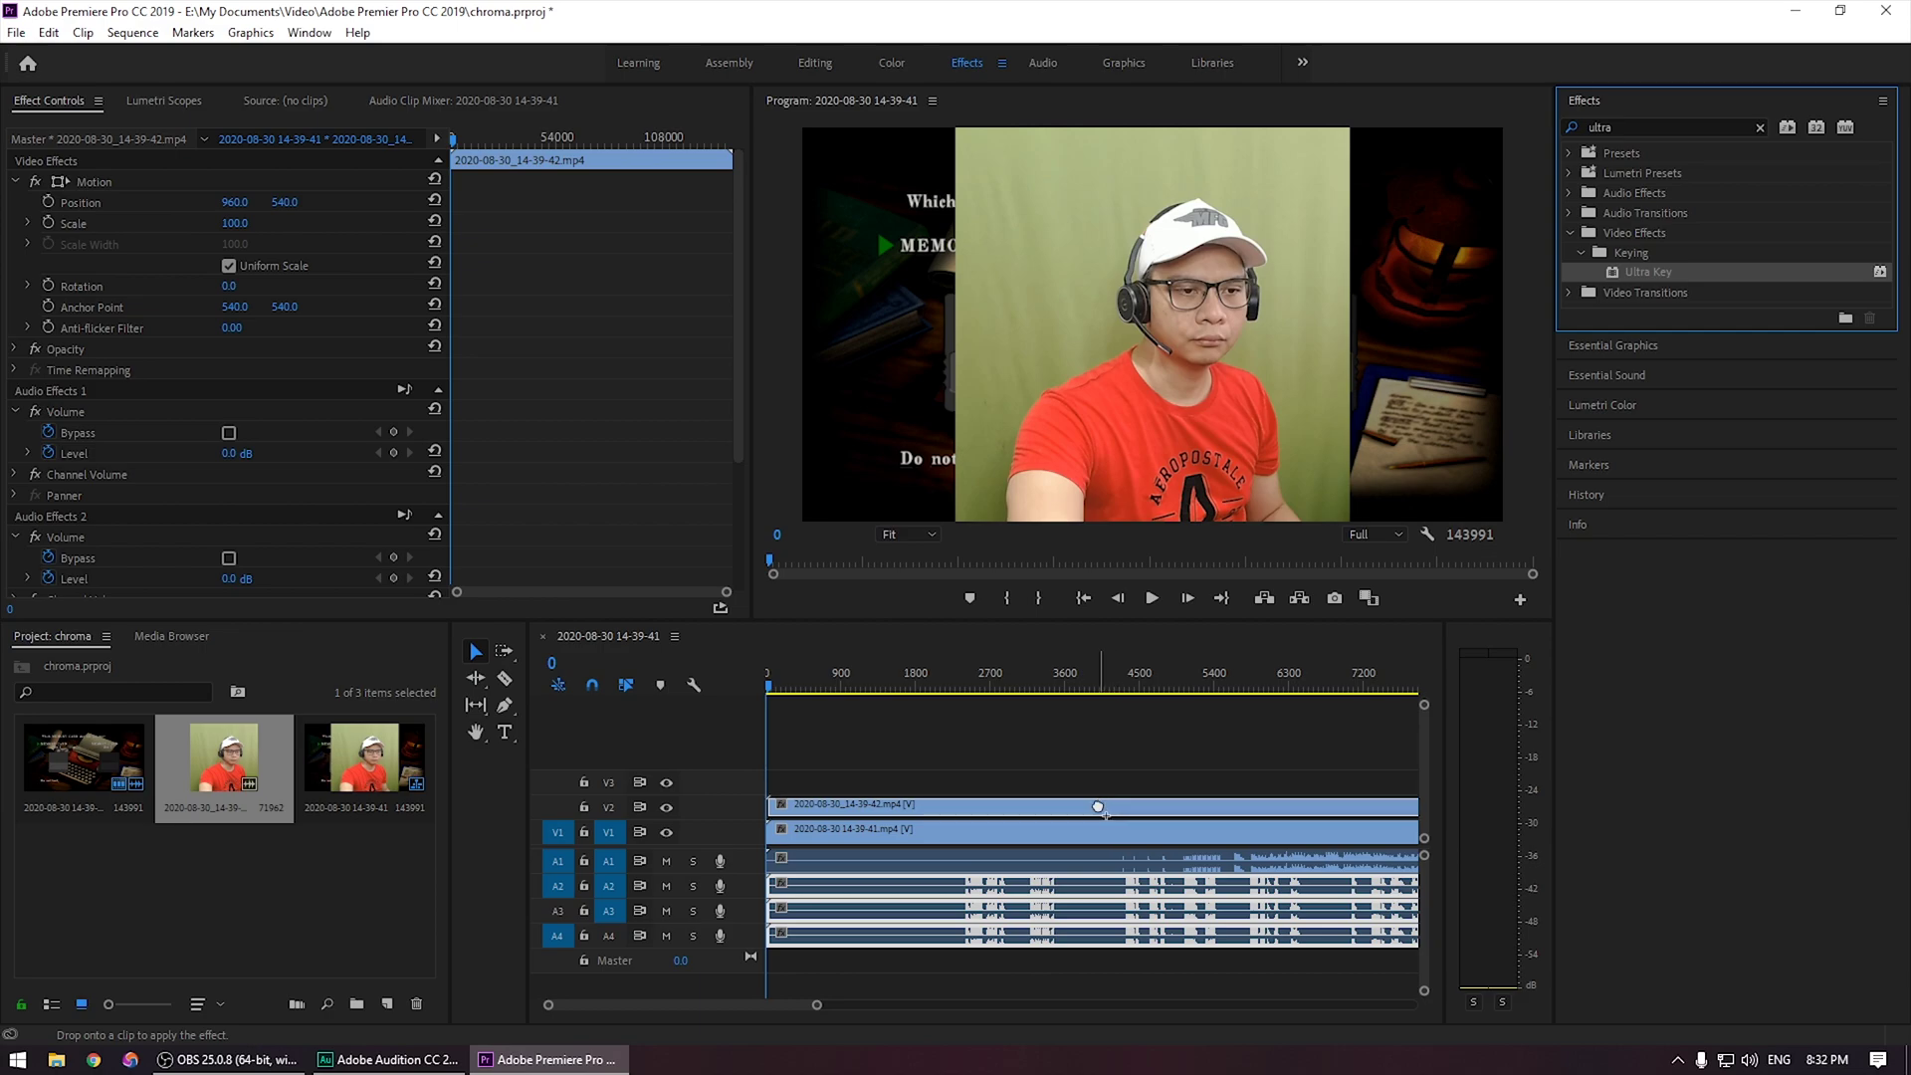
left_click_drag(1098, 807, 1097, 805)
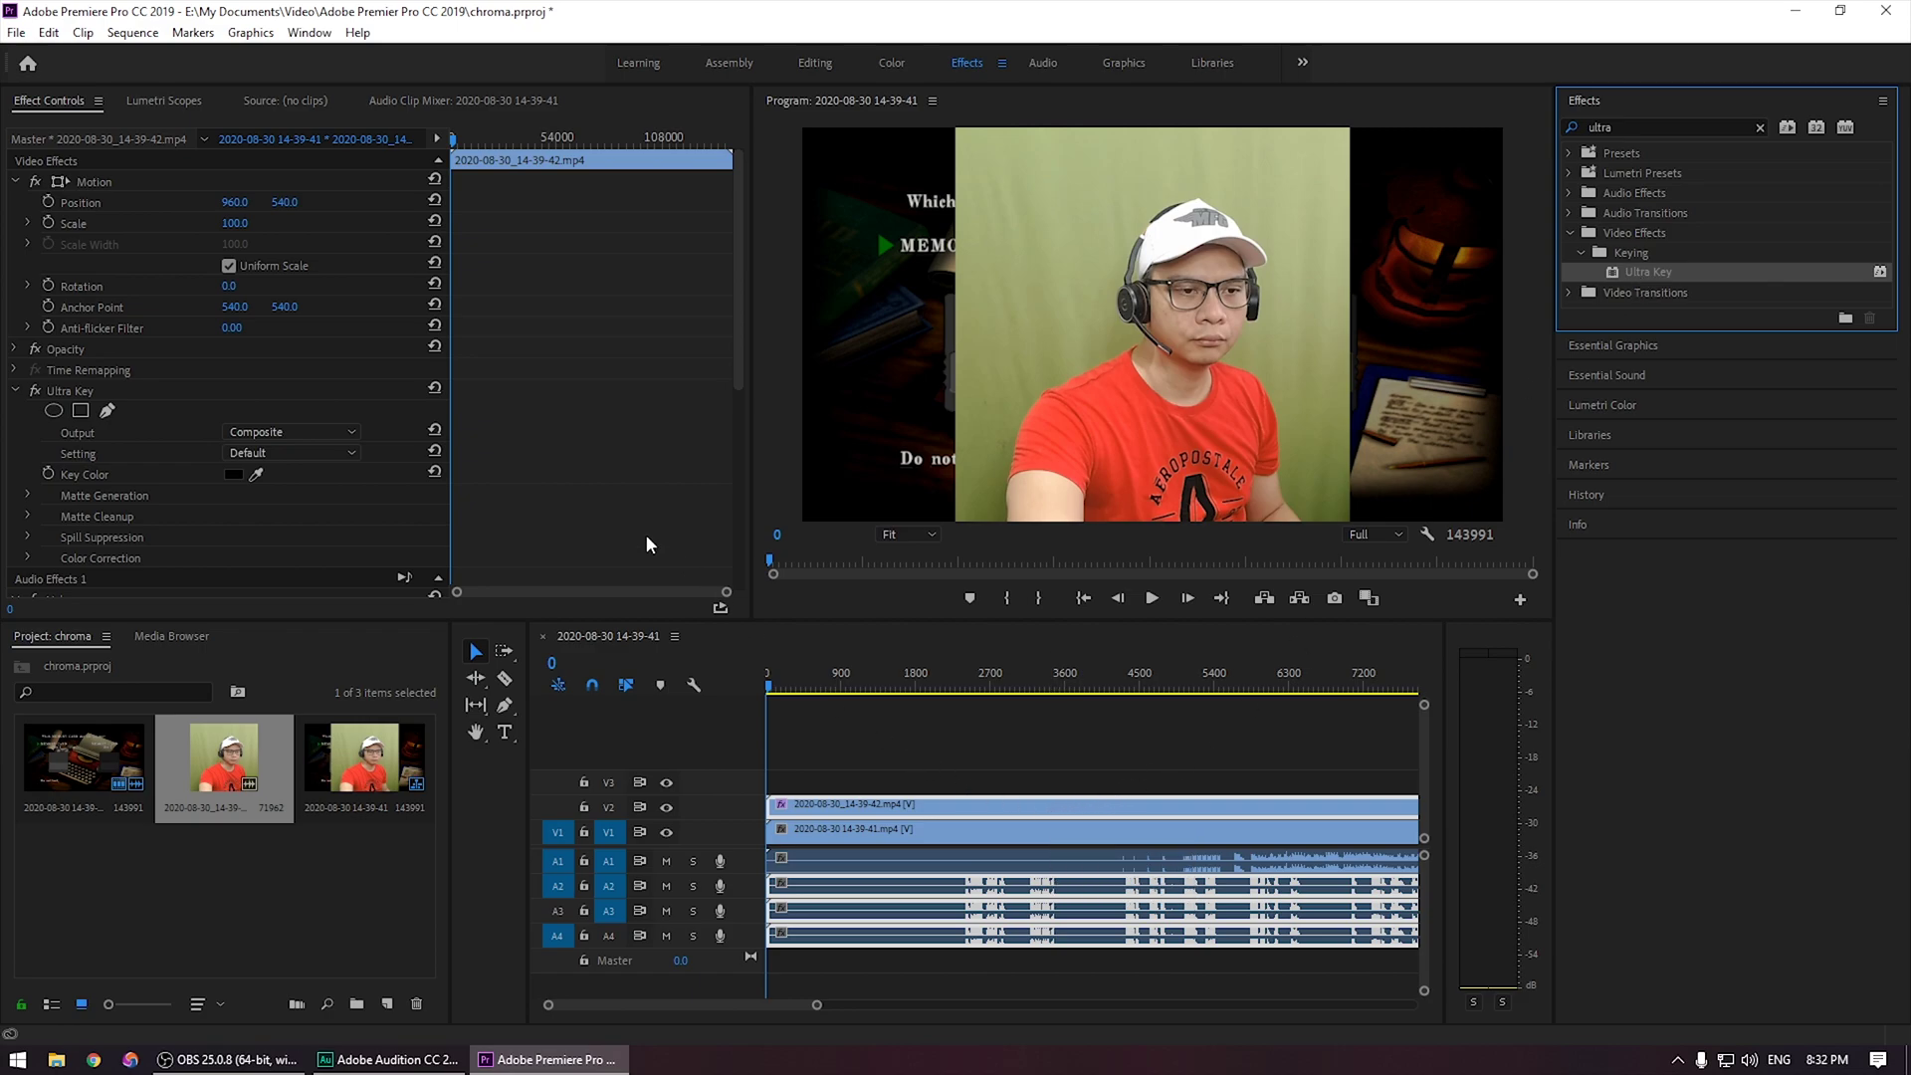
Set the Ultra Key's key colour by sampling the green backdrop beside the person in the program preview
left_click(288, 371)
left_click(112, 393)
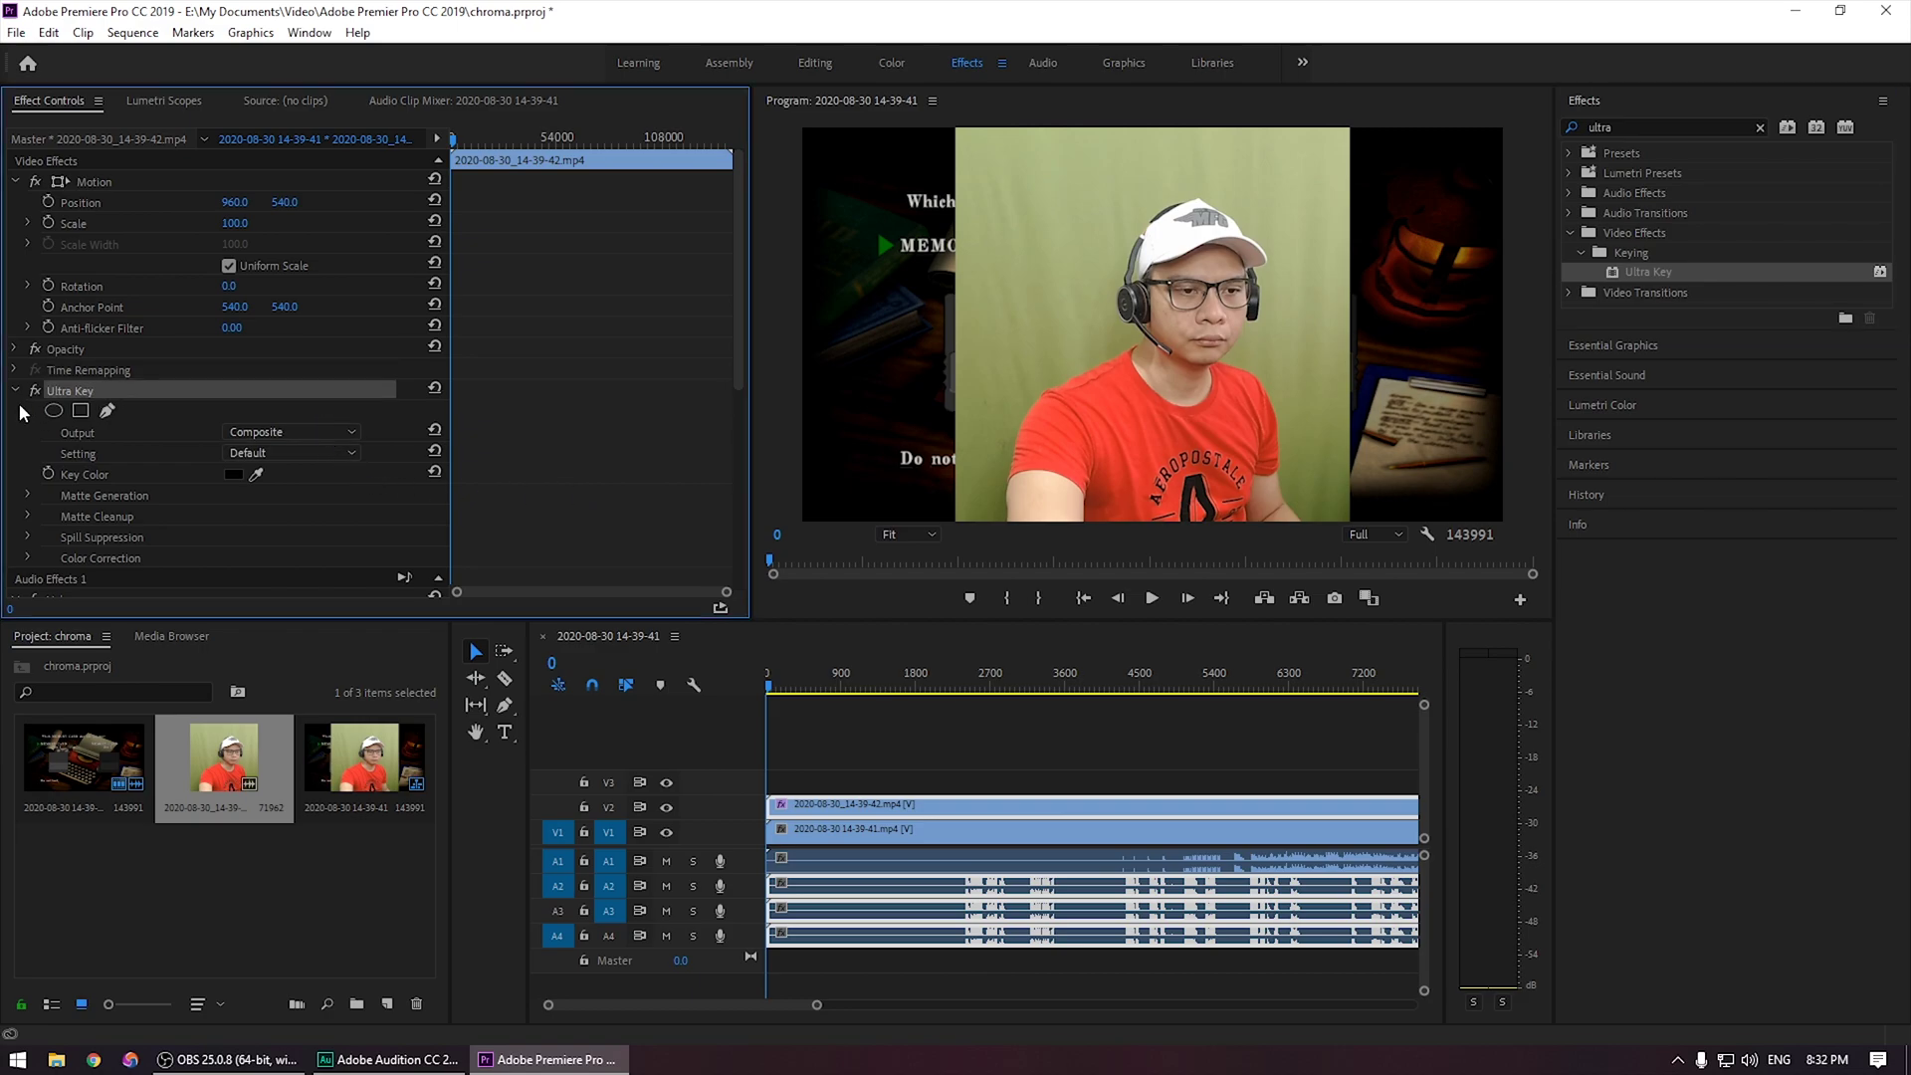
left_click(153, 472)
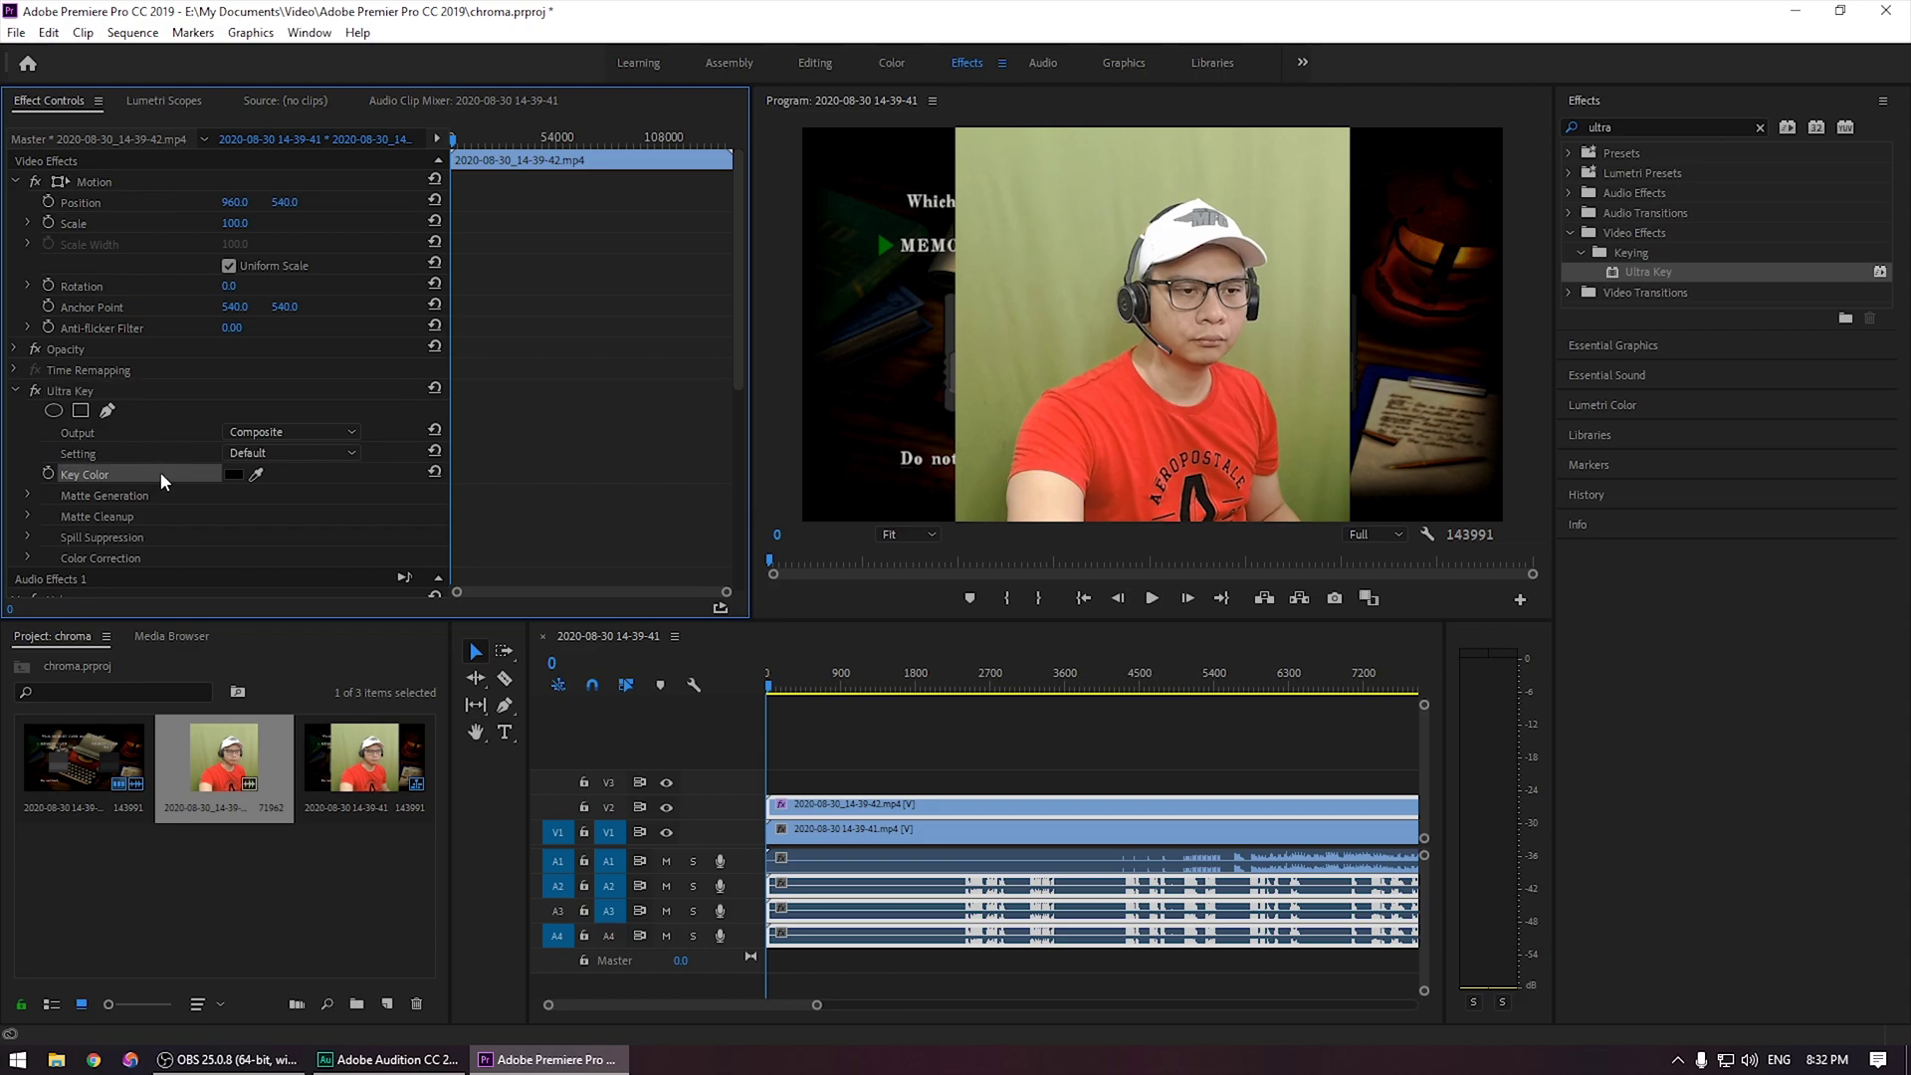
left_click(256, 474)
left_click(265, 464)
left_click_drag(261, 468, 1008, 278)
left_click_drag(1002, 256, 995, 270)
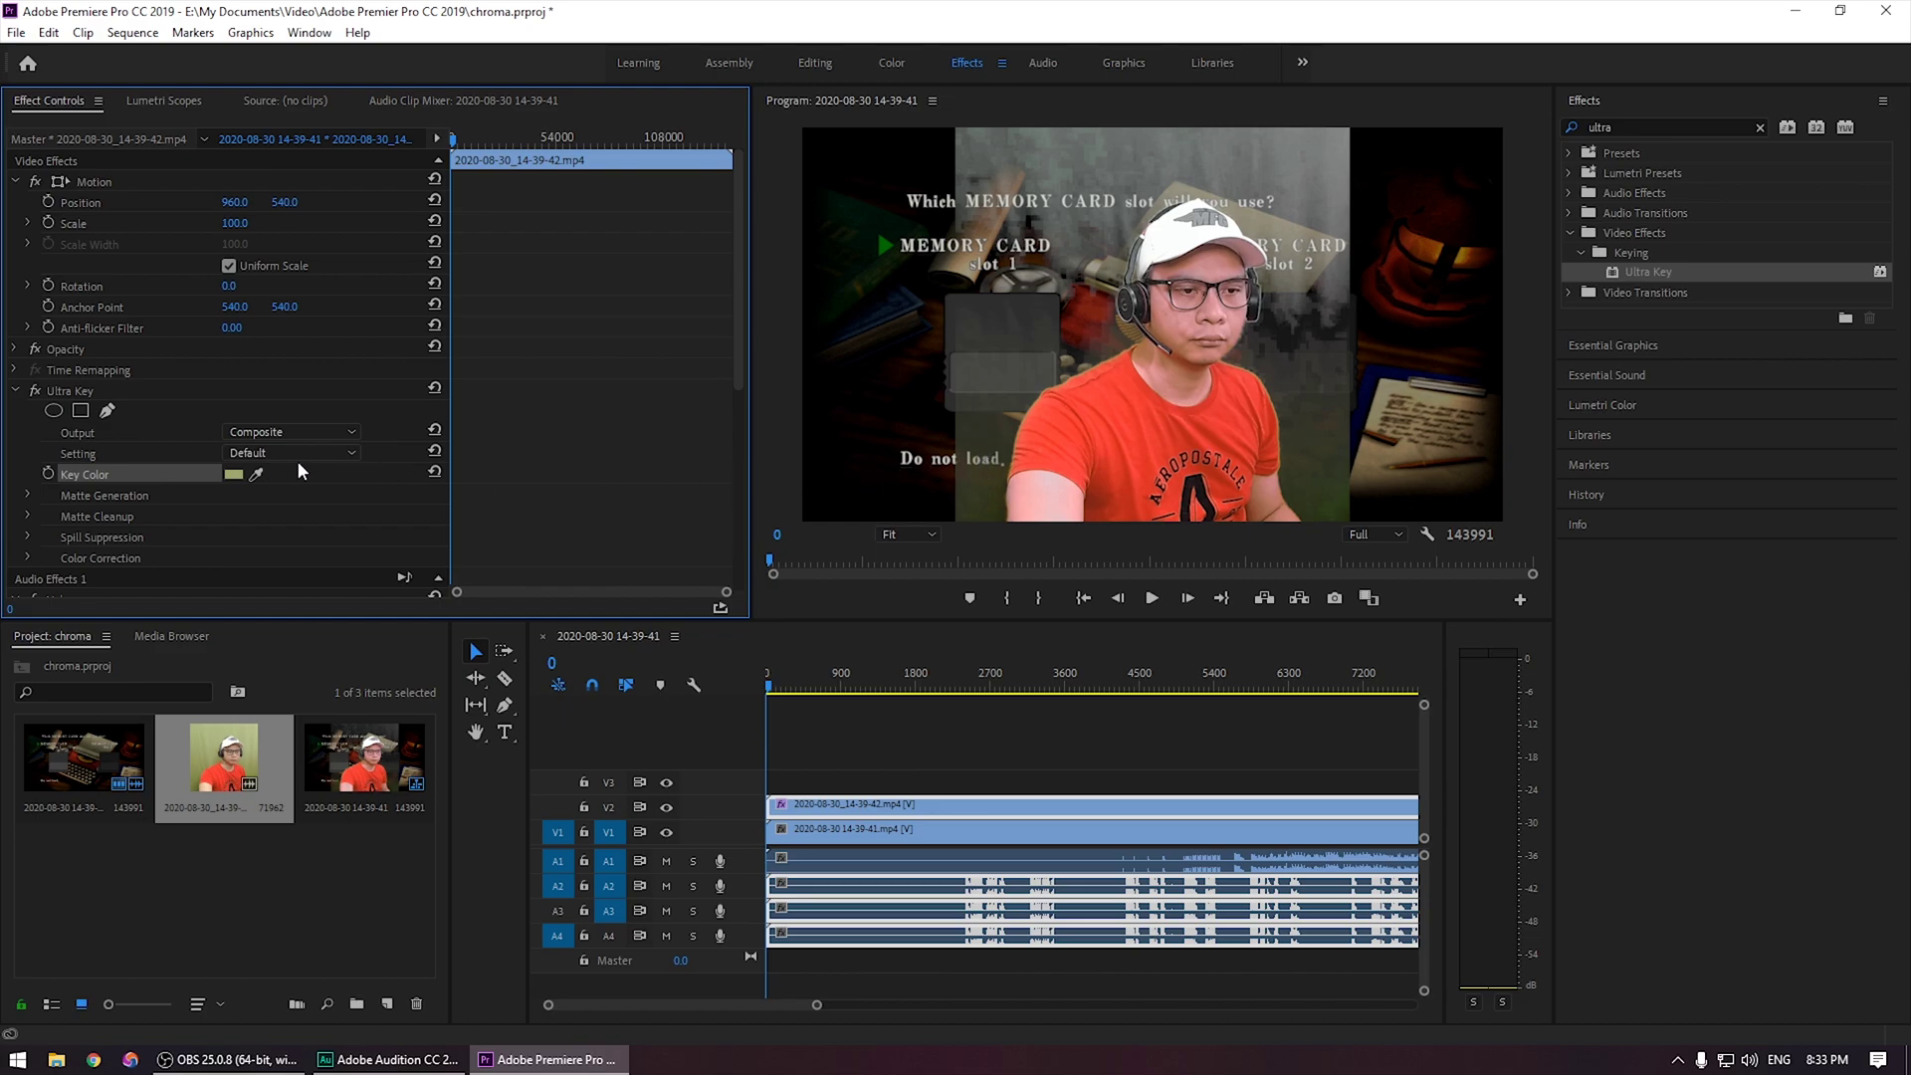
Set the Ultra Key's Matte Generation Pedestal to 100
left_click(27, 494)
scroll(138, 511, "down", 1)
scroll(137, 512, "down", 1)
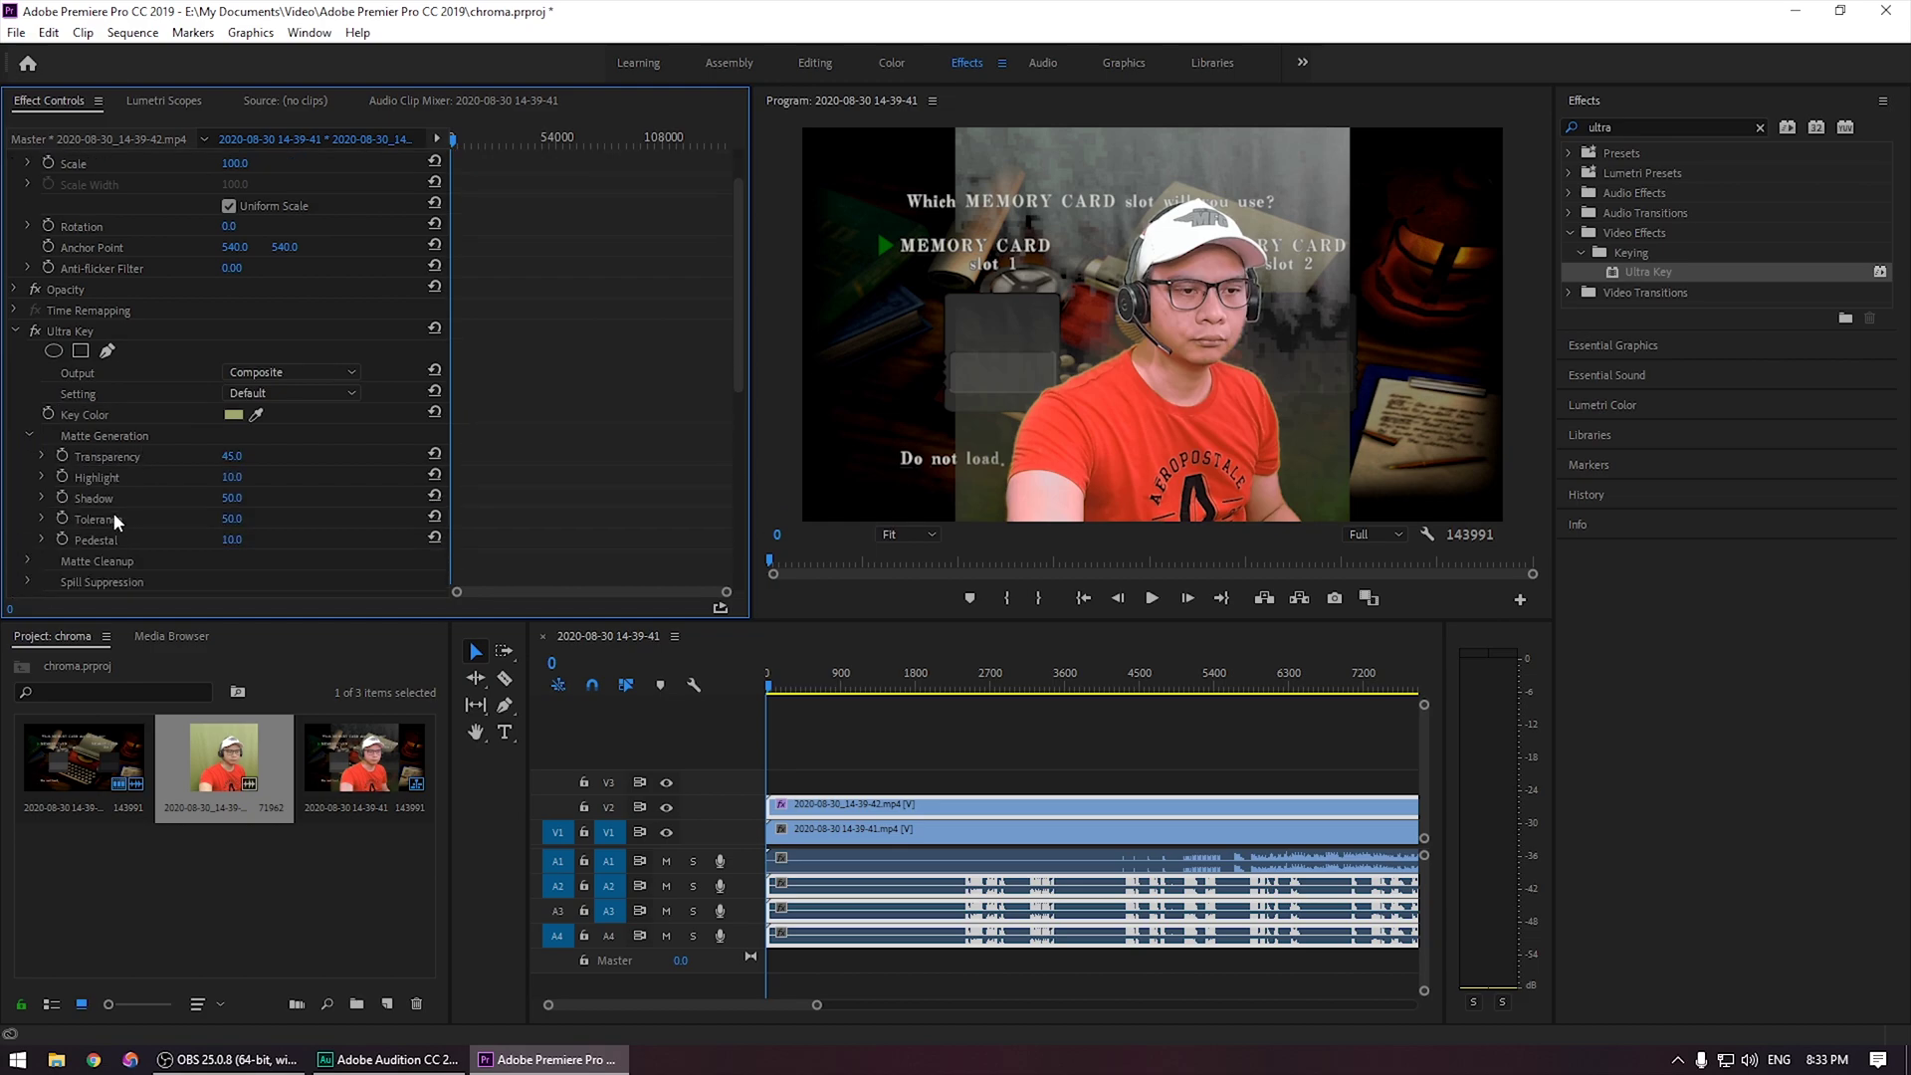
left_click(41, 538)
left_click_drag(84, 581, 440, 576)
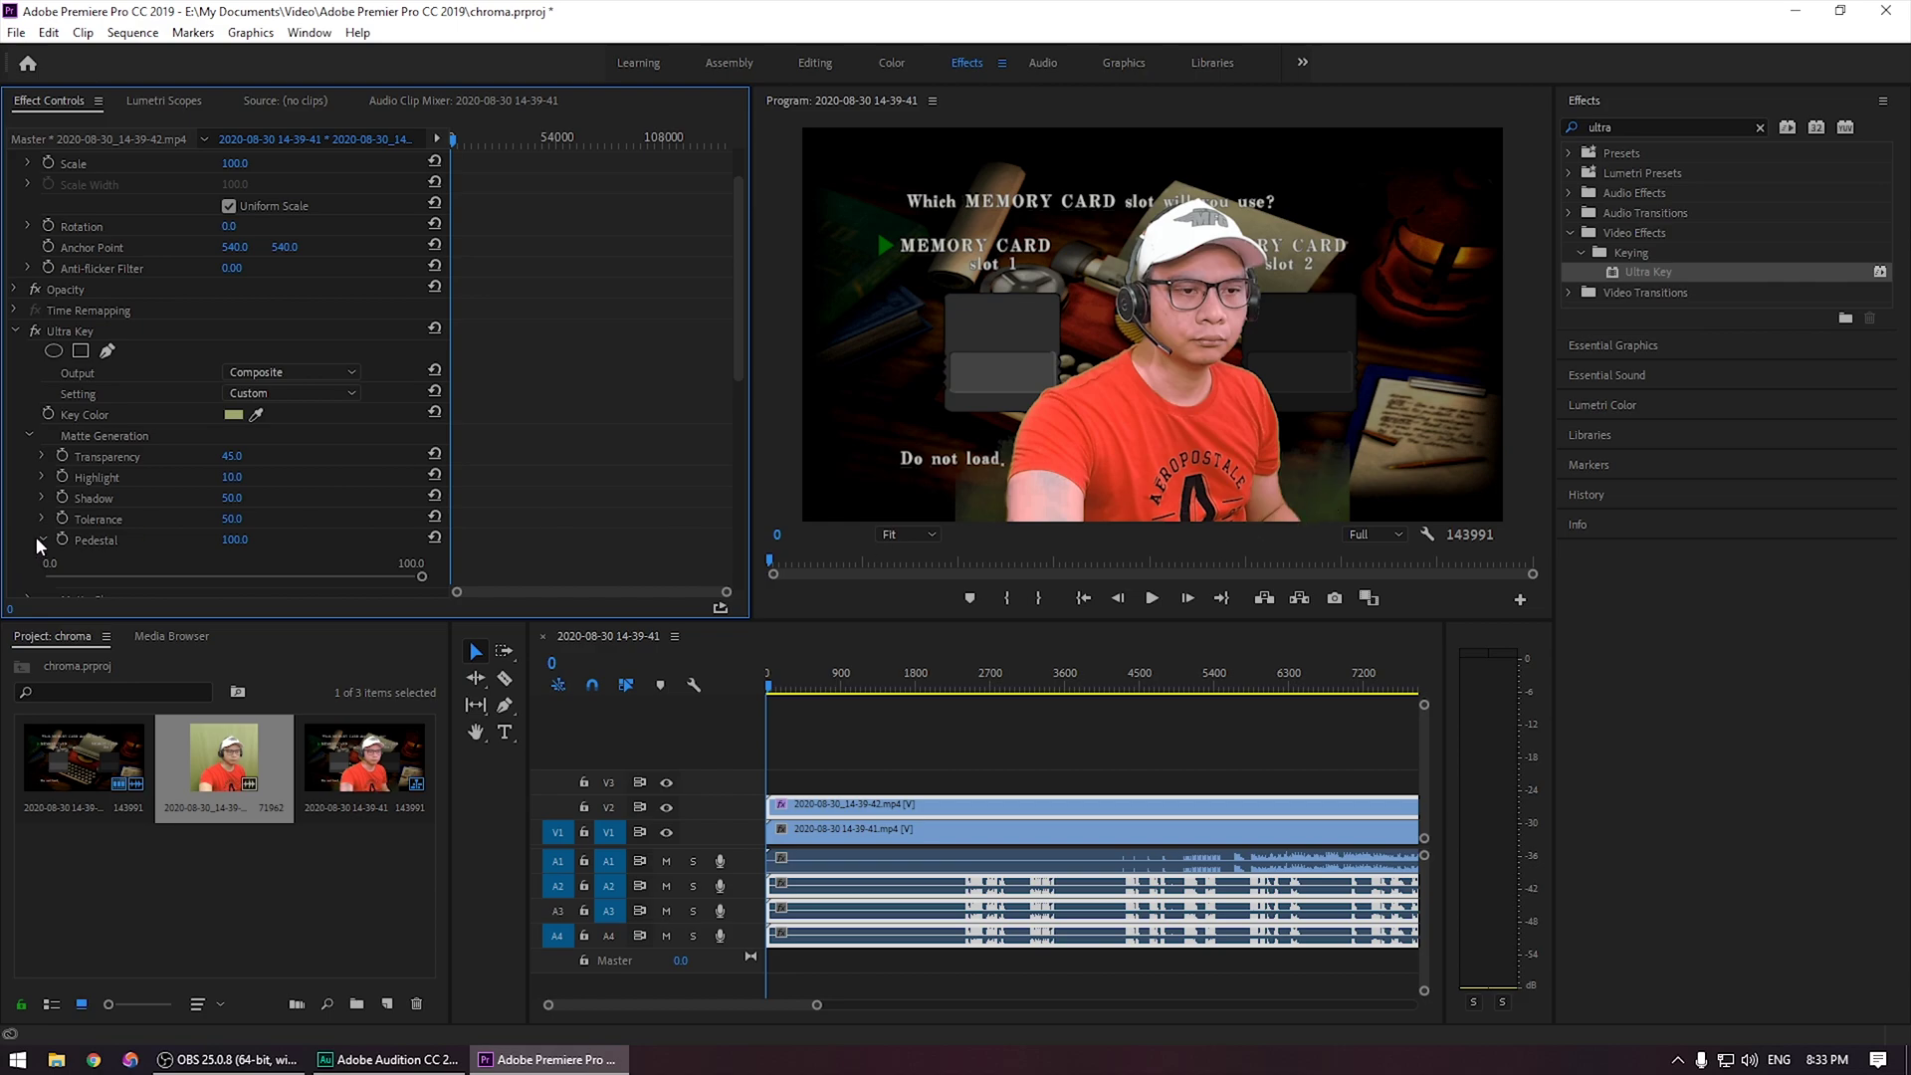
Adjust the Matte Generation Transparency to 45.9
left_click(42, 457)
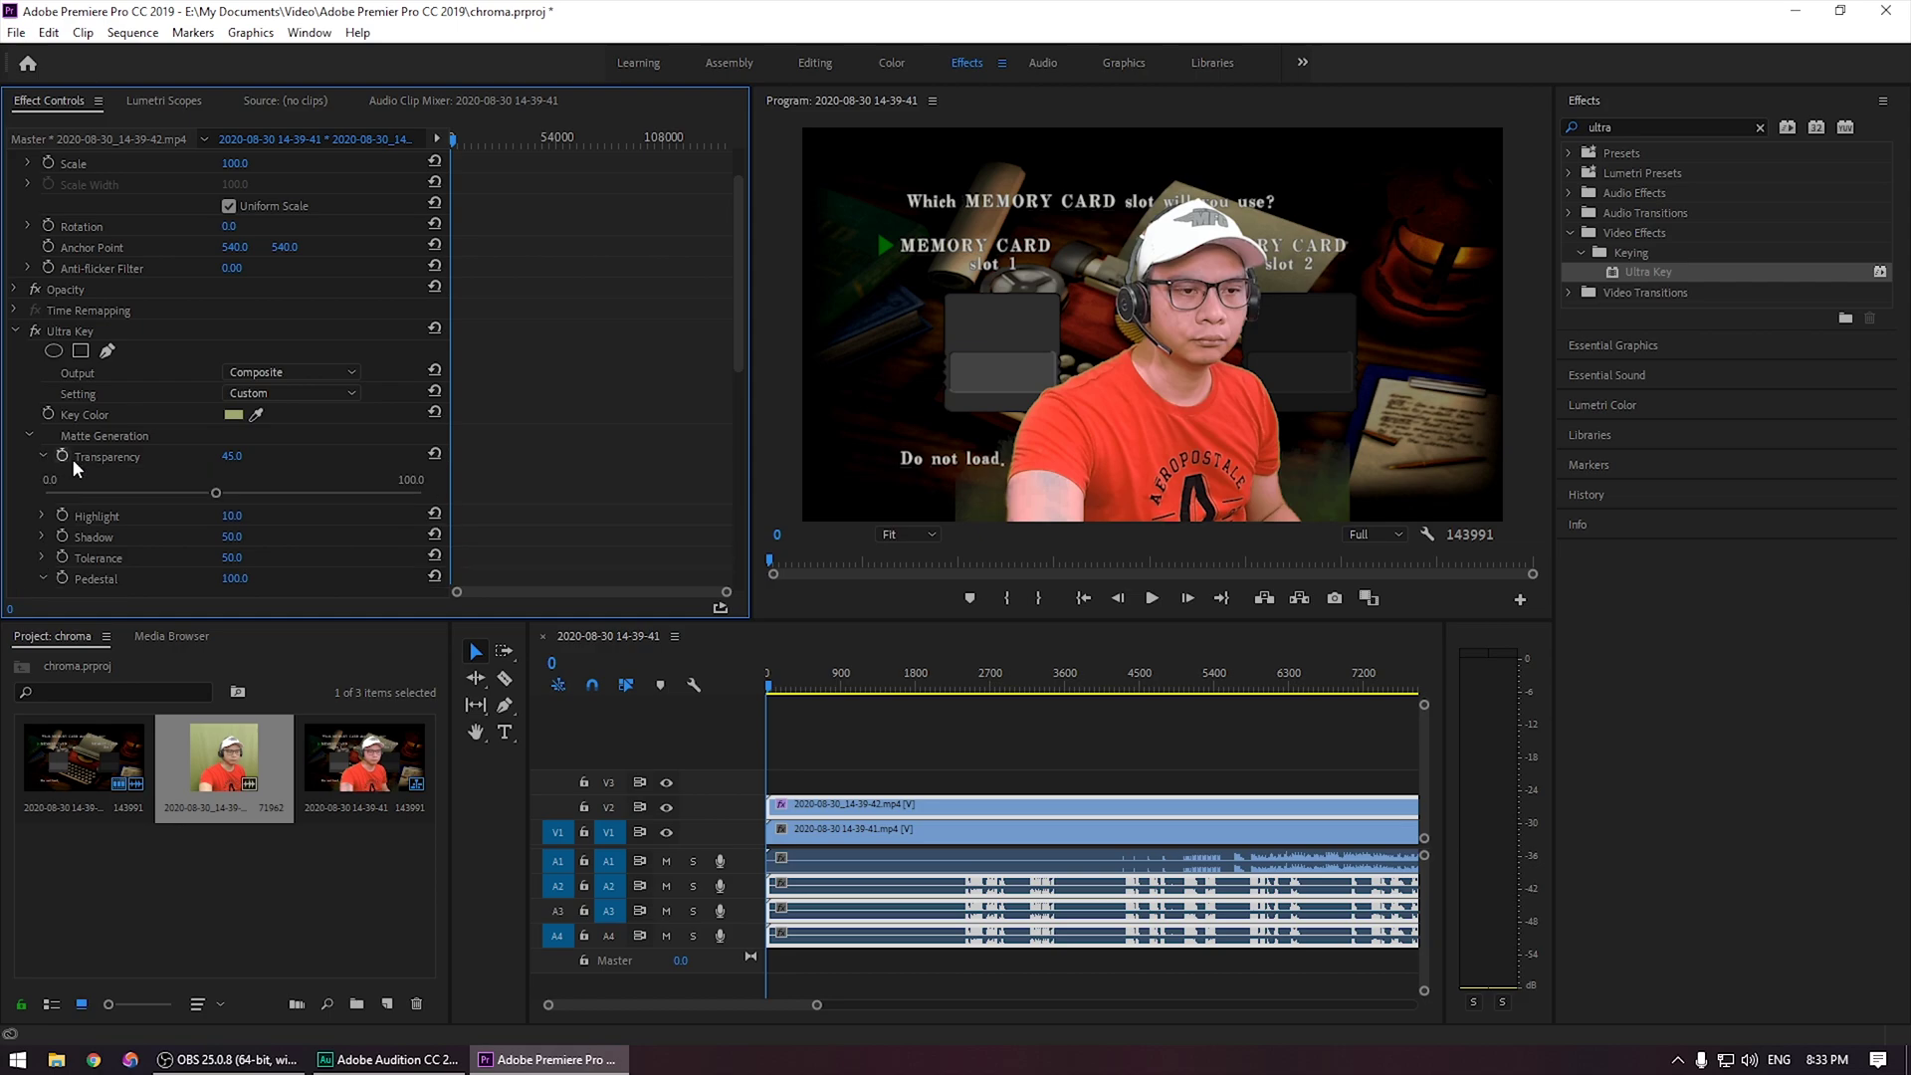
mouse_move(217, 498)
left_mouse_down()
mouse_move(196, 499)
mouse_move(218, 501)
left_mouse_up()
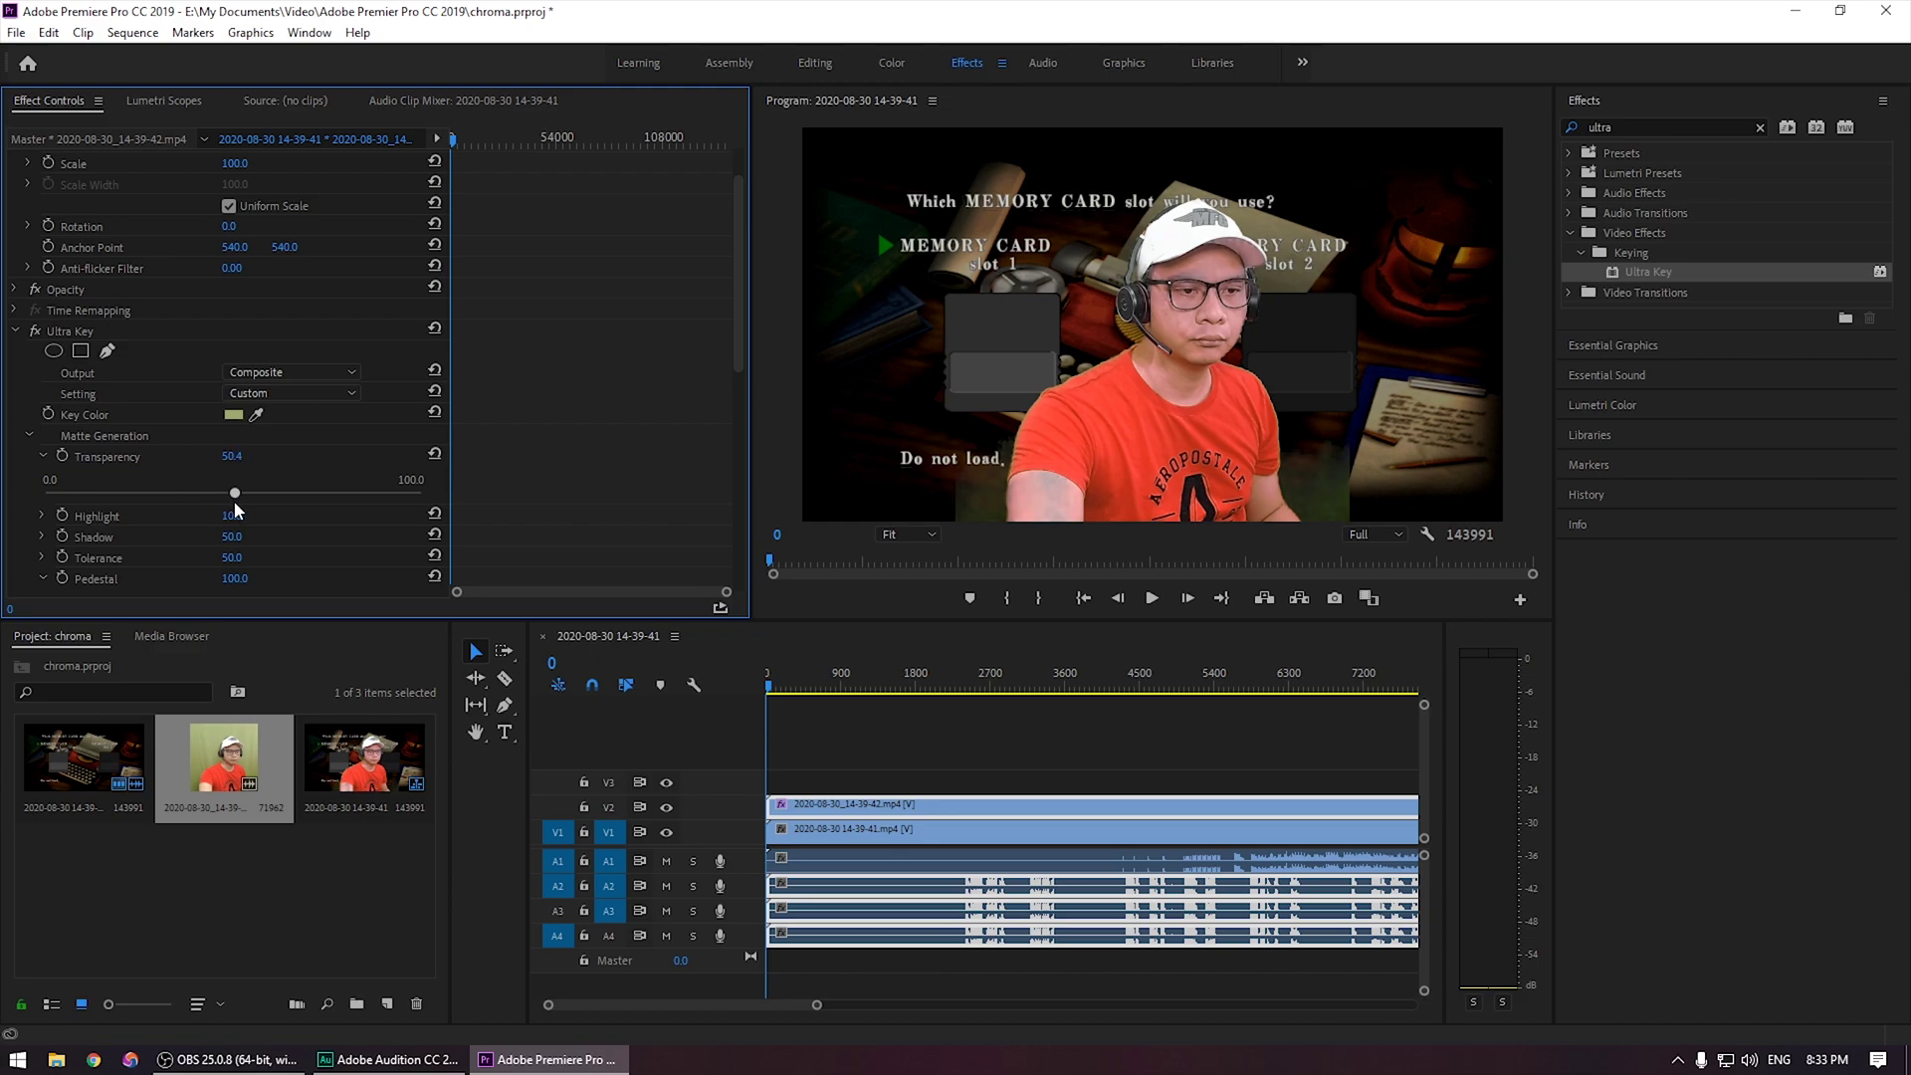
left_click_drag(227, 502, 221, 507)
left_click_drag(255, 514, 229, 502)
left_click_drag(235, 500, 220, 500)
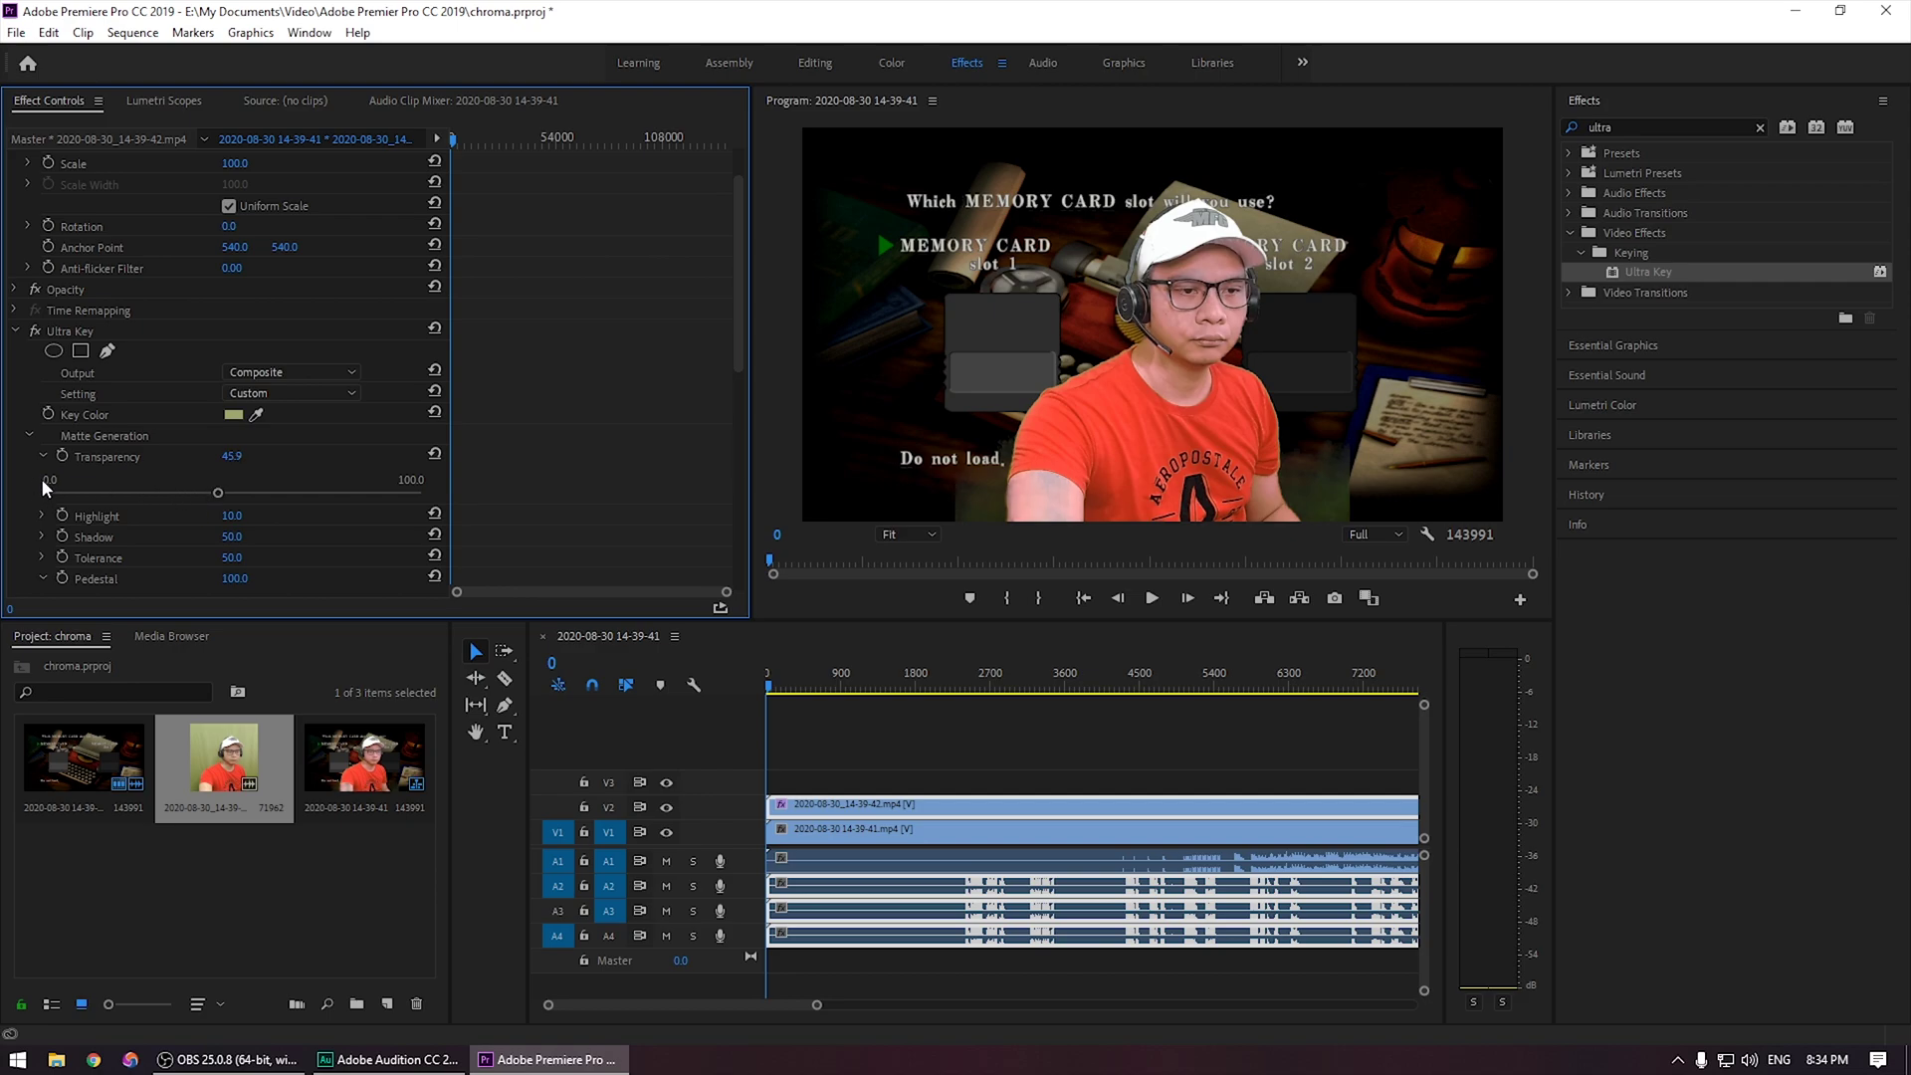
Lower the Matte Generation Shadow to 37.5 and briefly play the sequence to check the keyed webcam footage
left_click(42, 537)
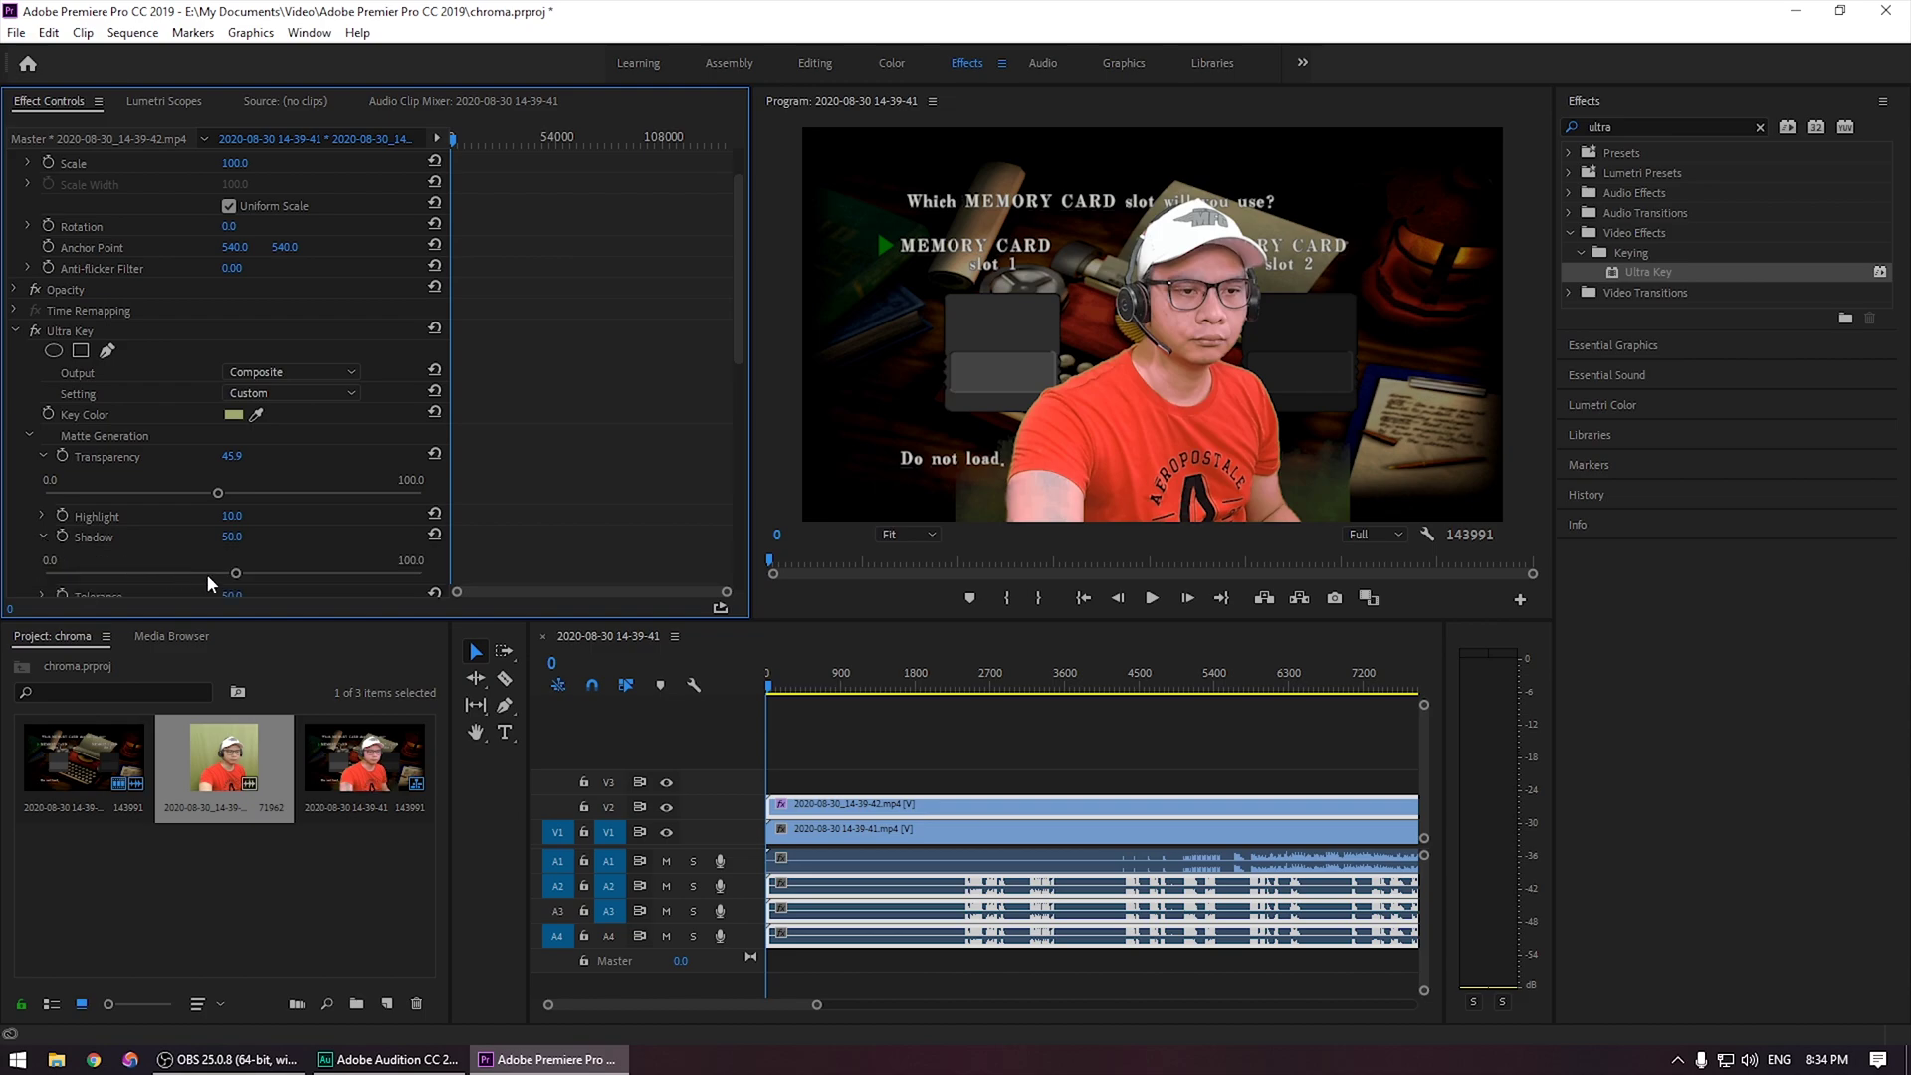
left_click_drag(236, 579, 187, 577)
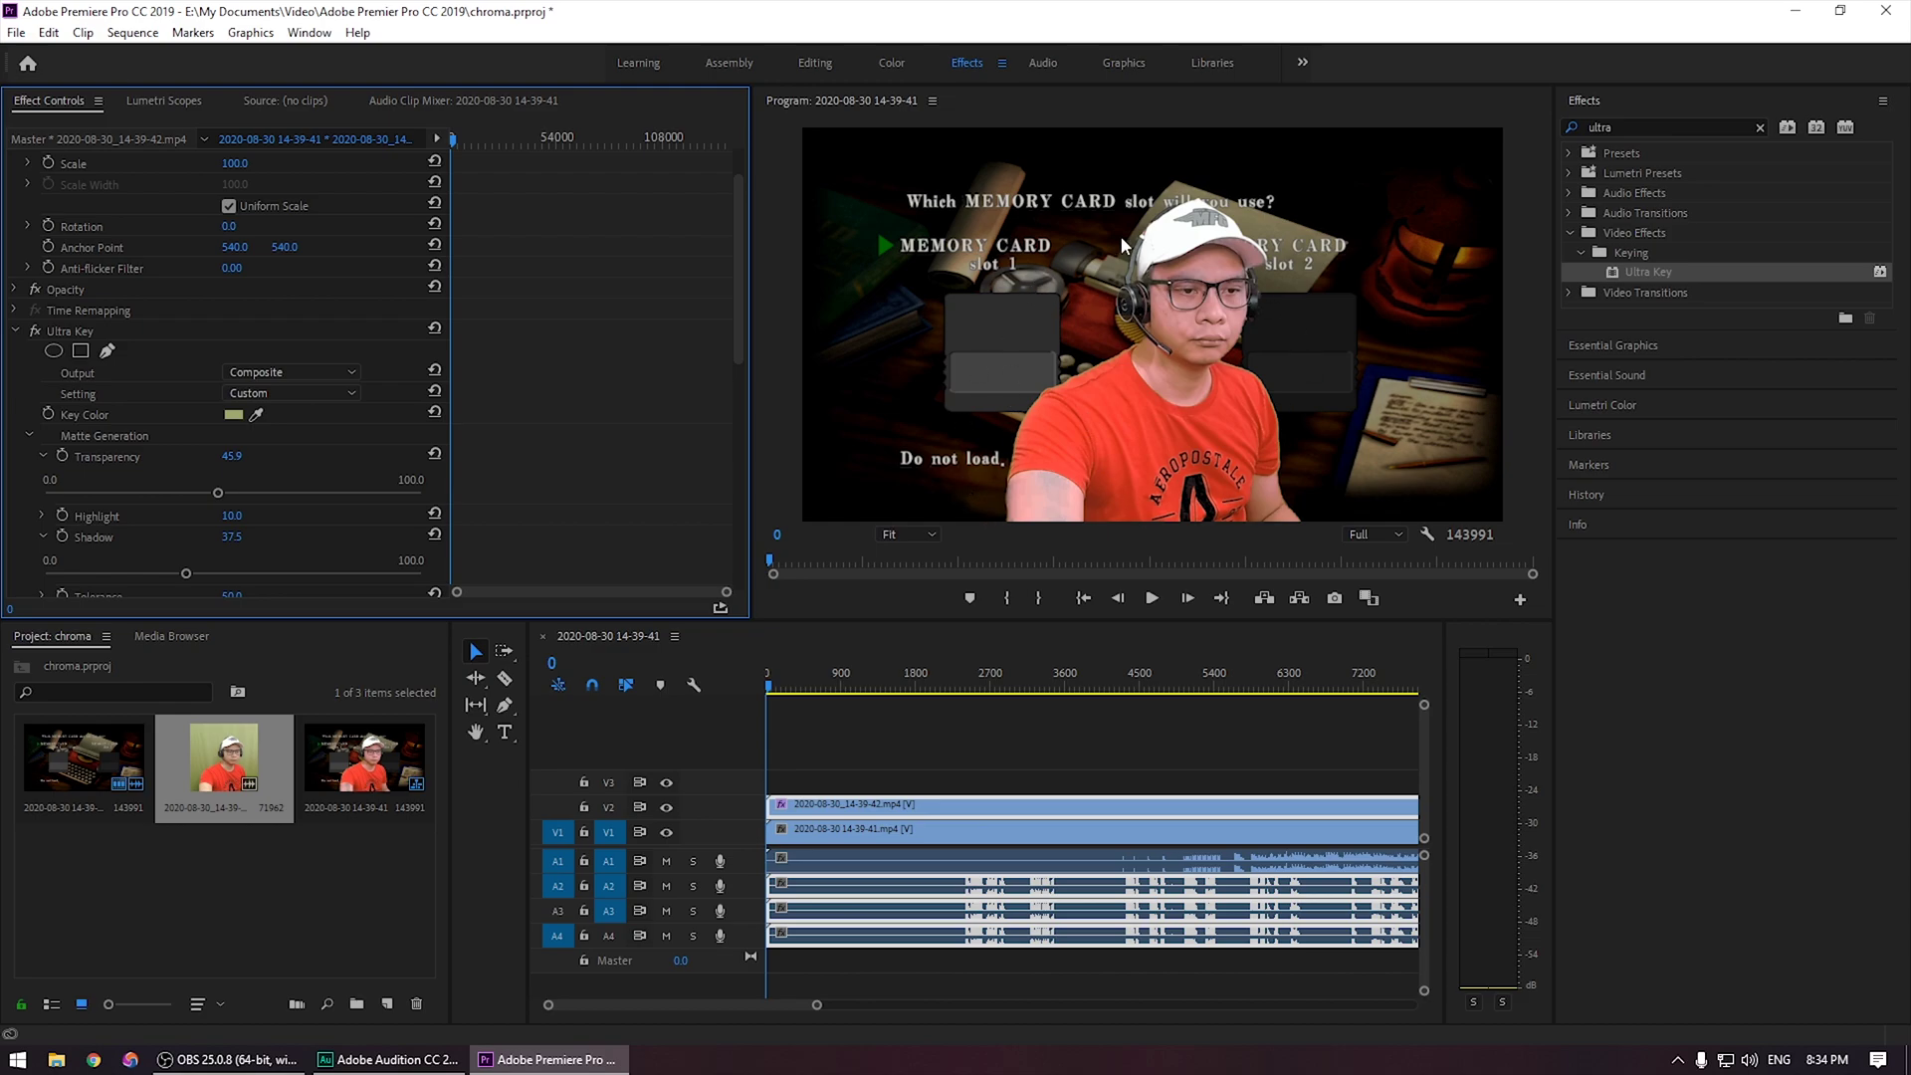
left_click(1152, 599)
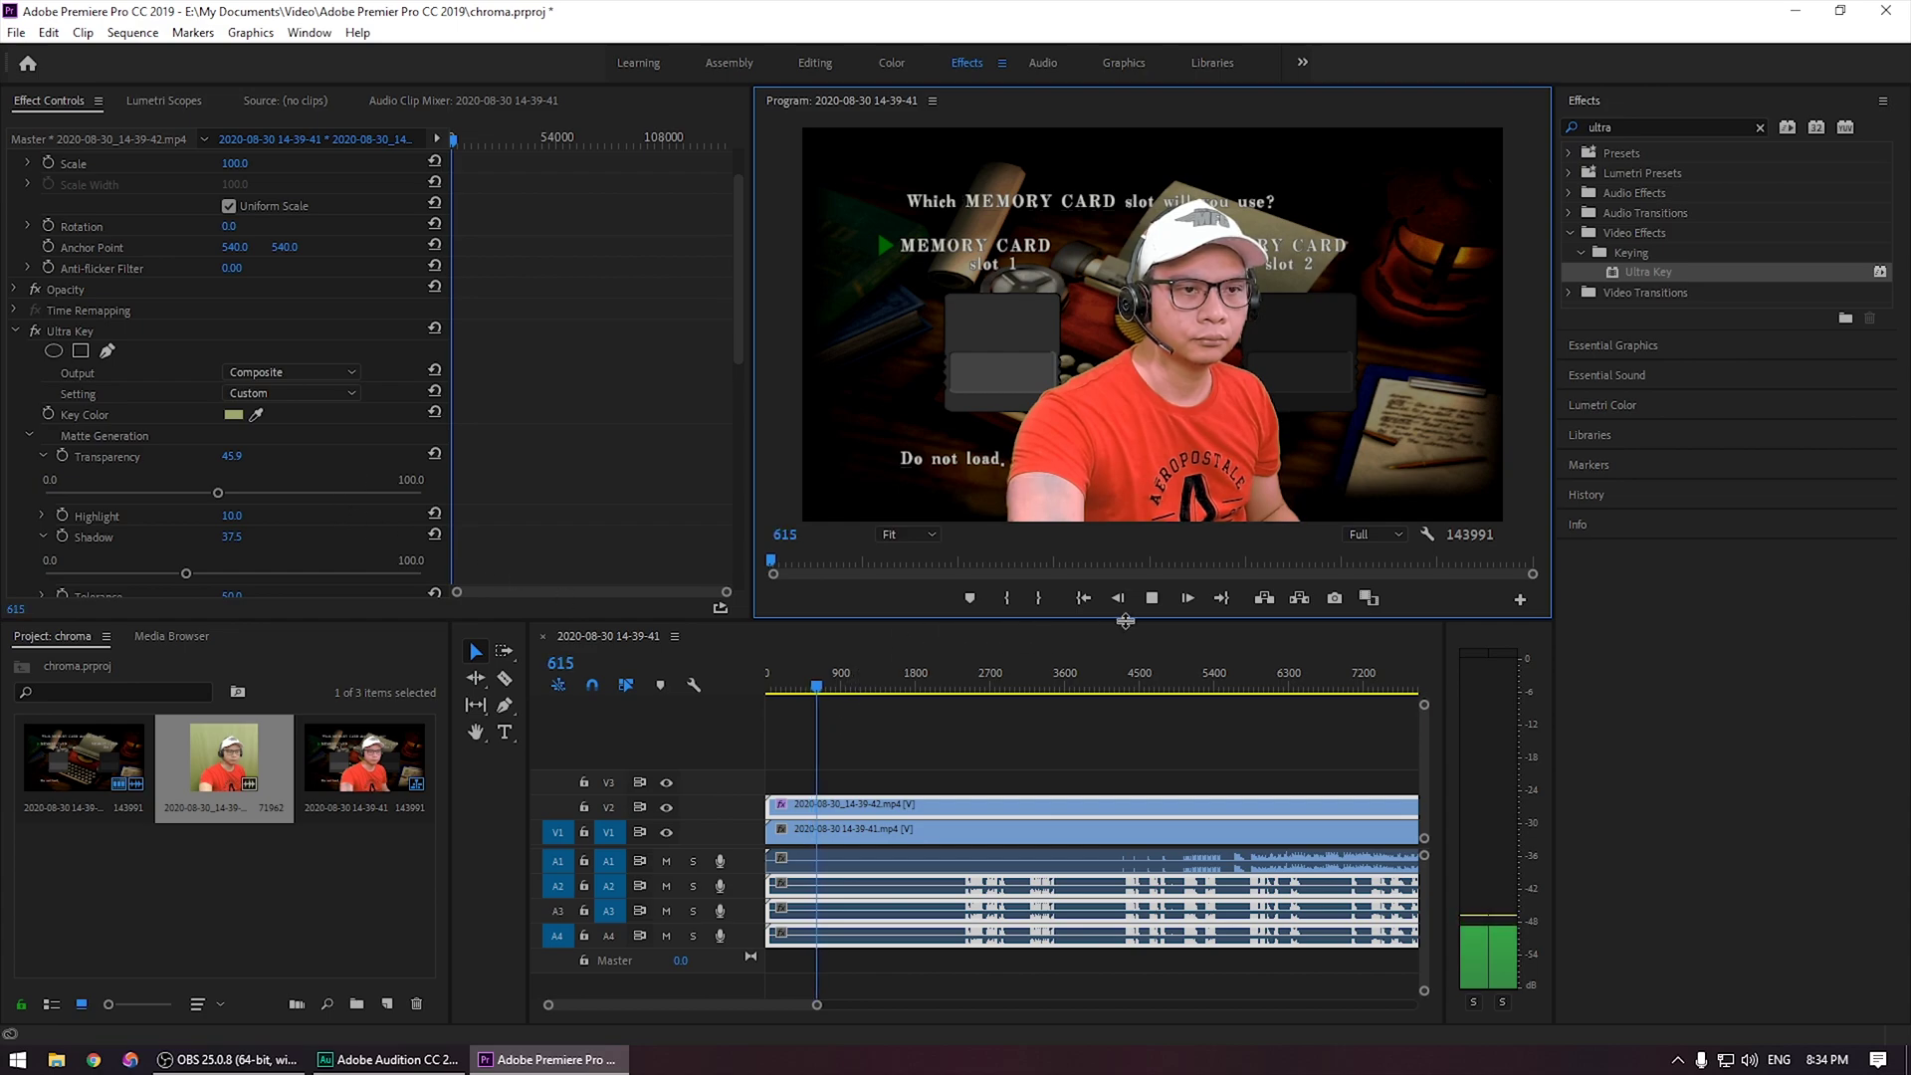
left_click(1151, 600)
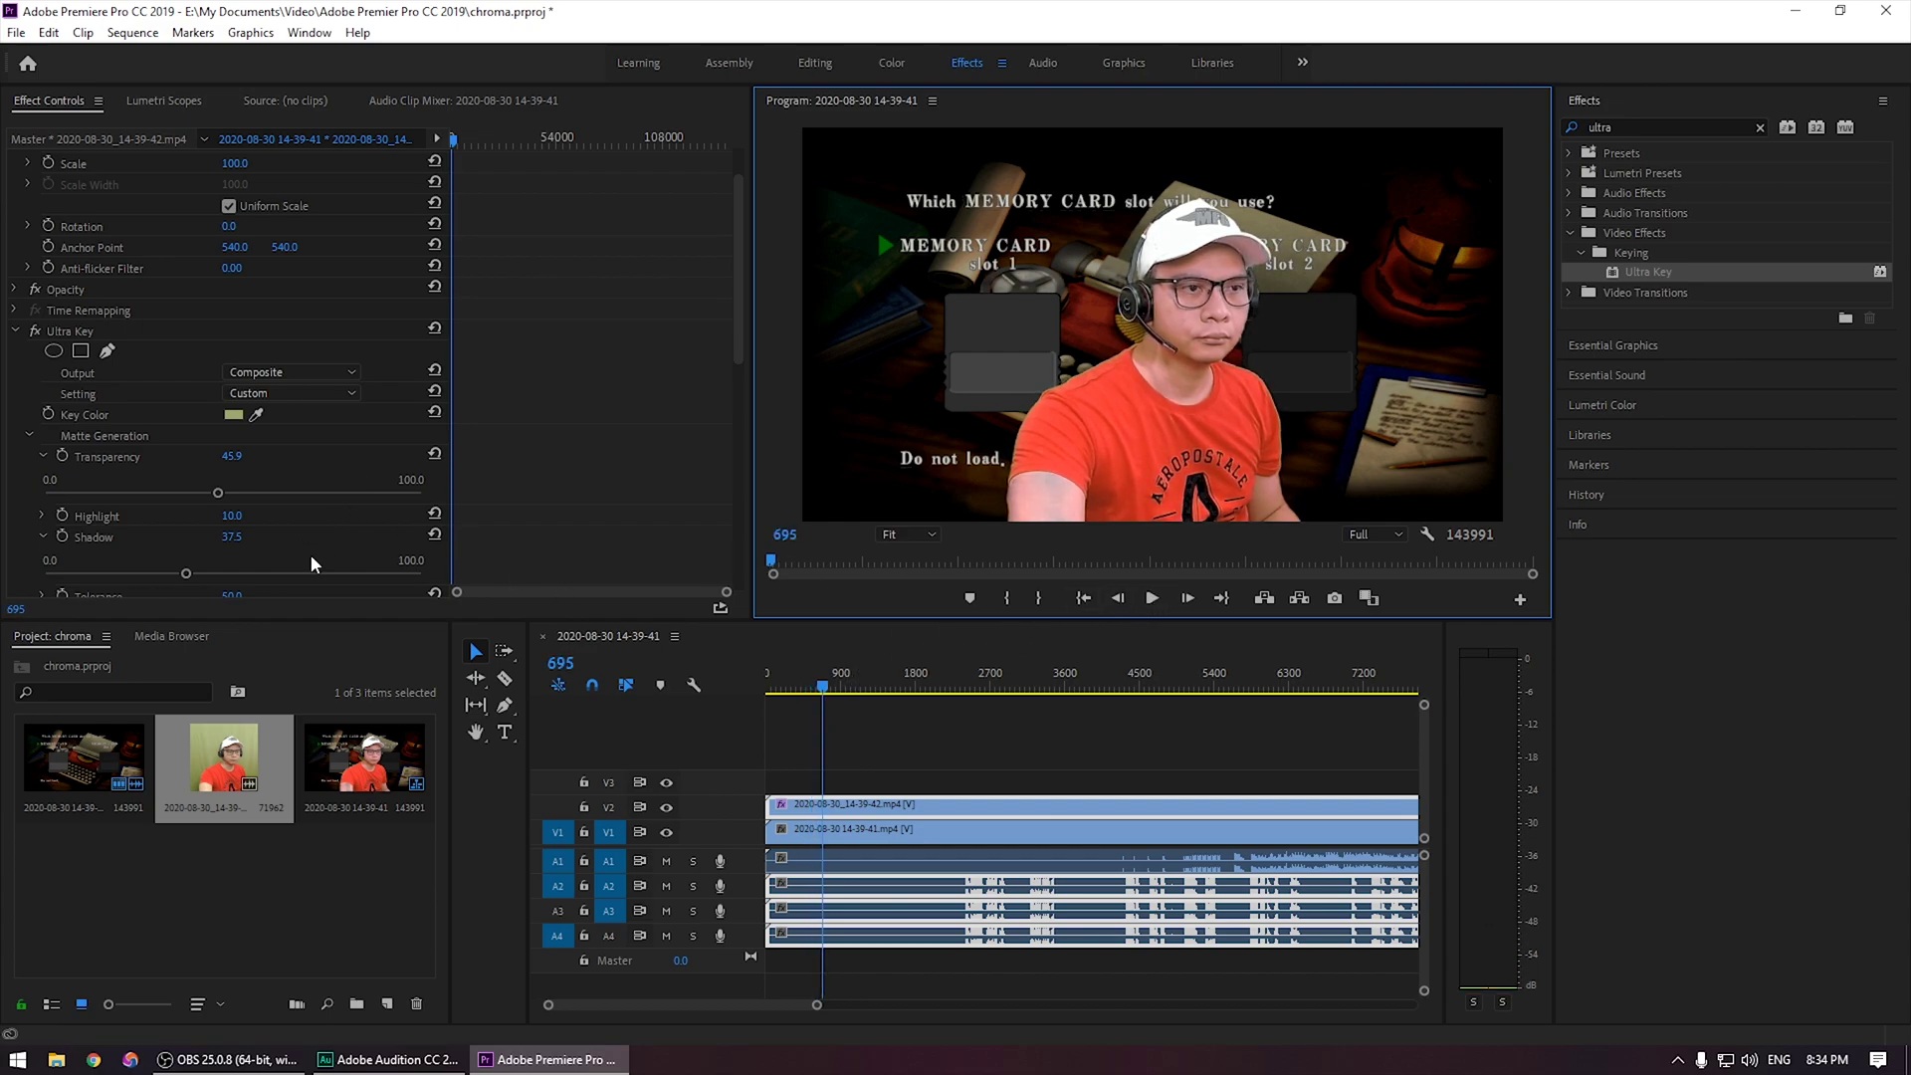
Set the Ultra Key's Matte Cleanup Choke to 15 and Soften to 8
scroll(245, 523, "down", 2)
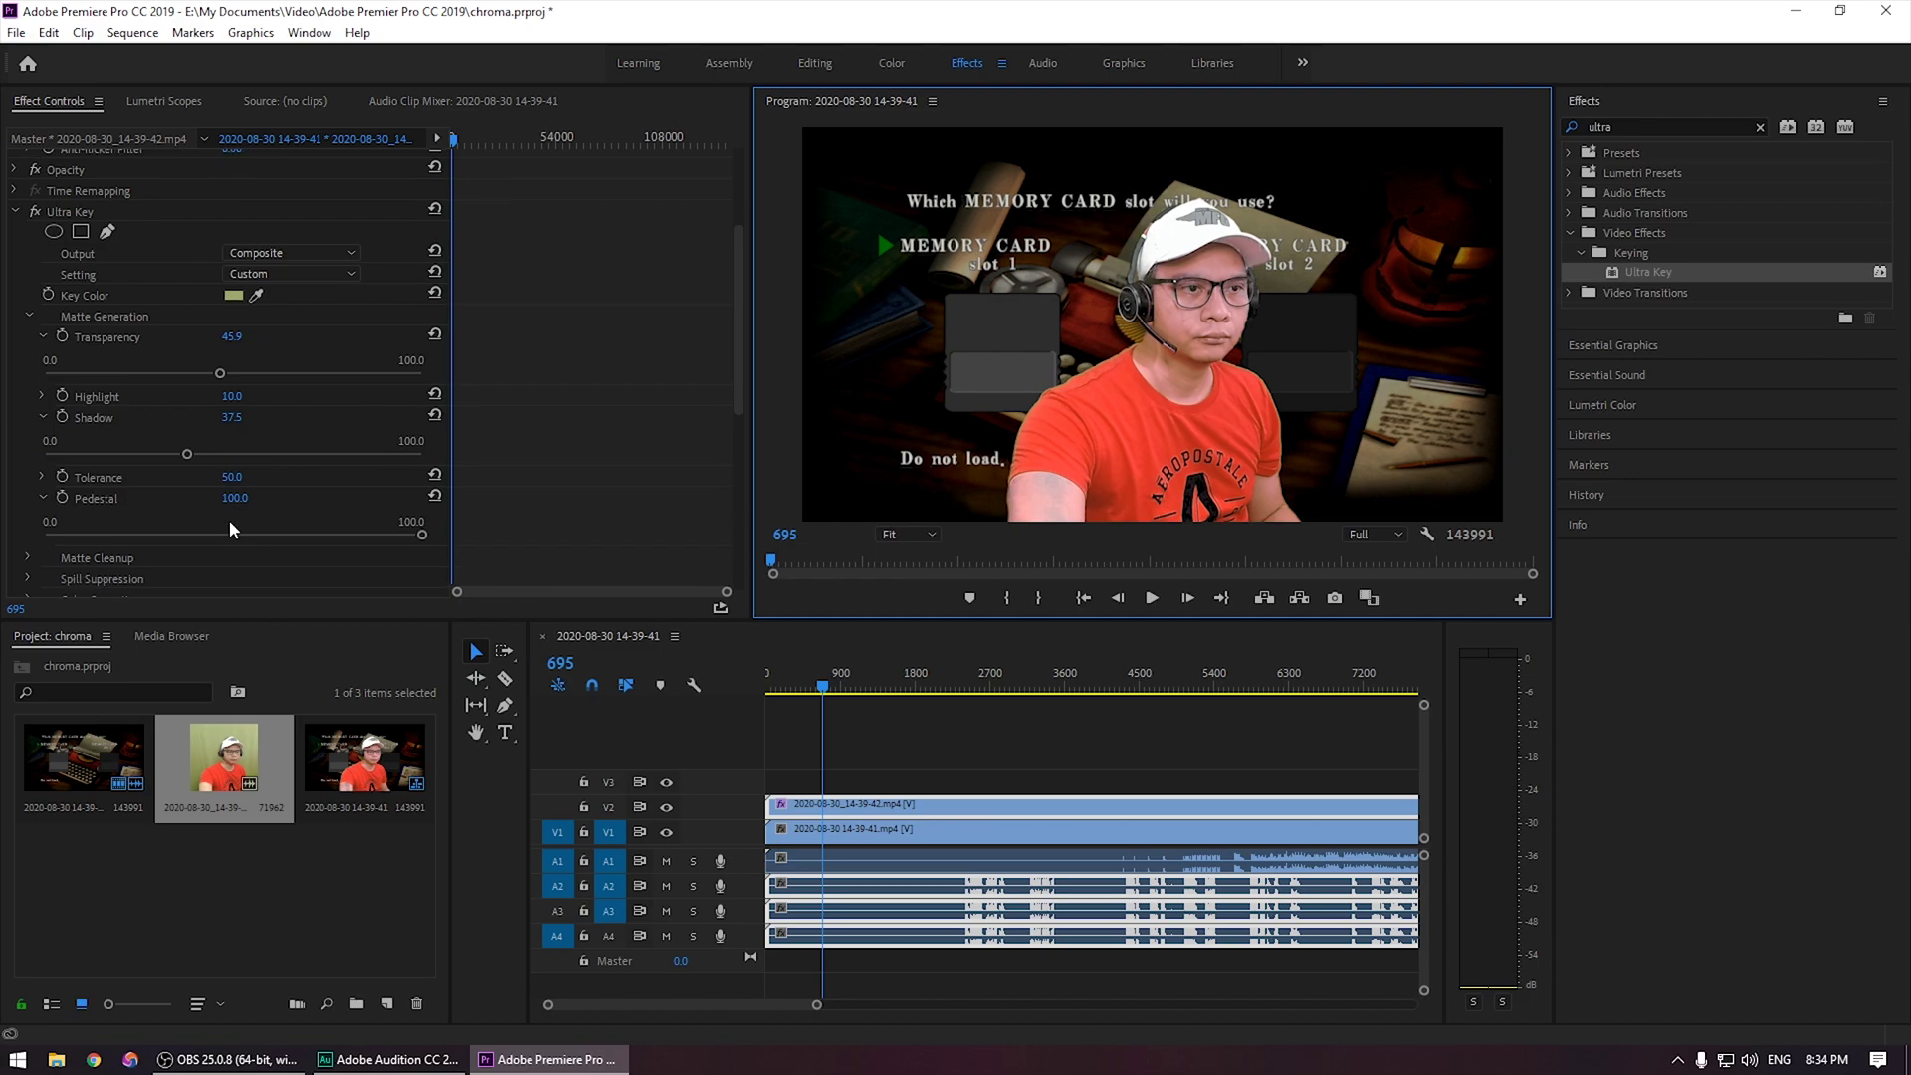
scroll(199, 528, "down", 2)
left_click(27, 438)
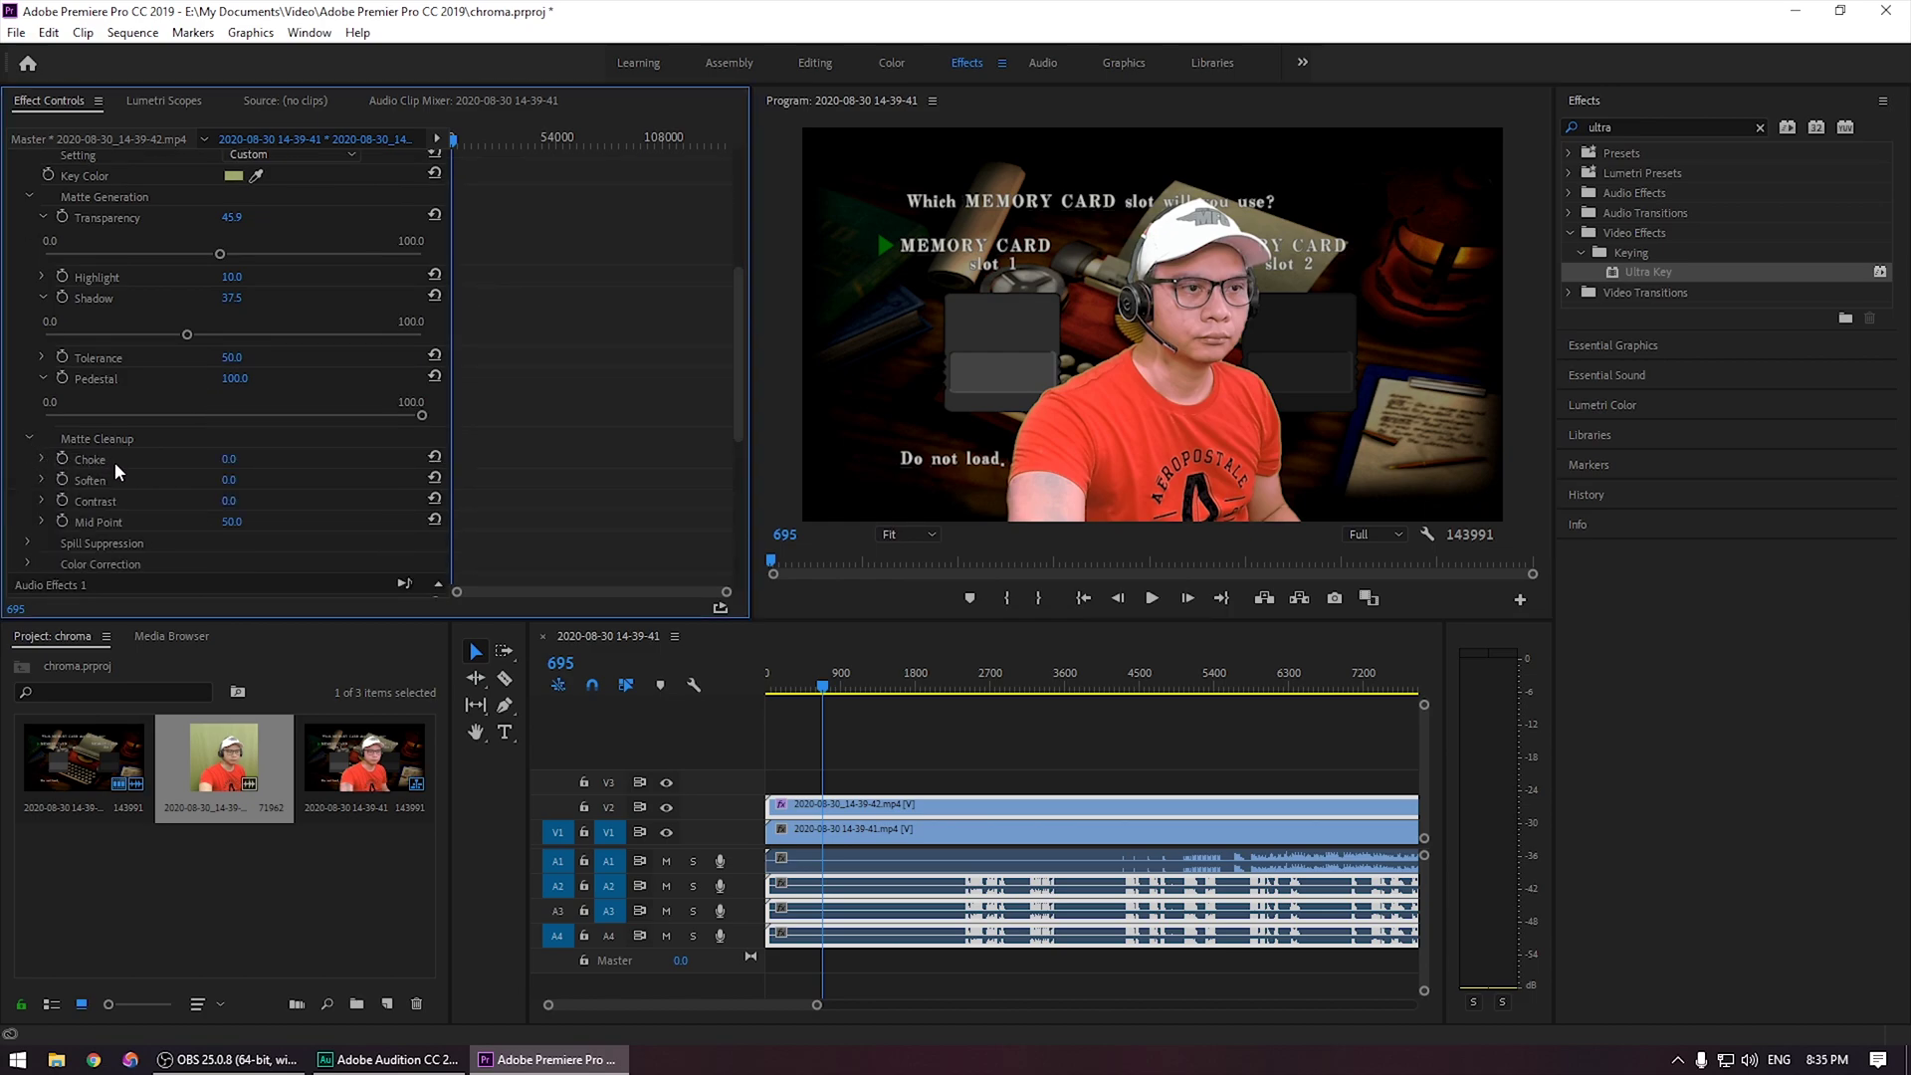
left_click(39, 459)
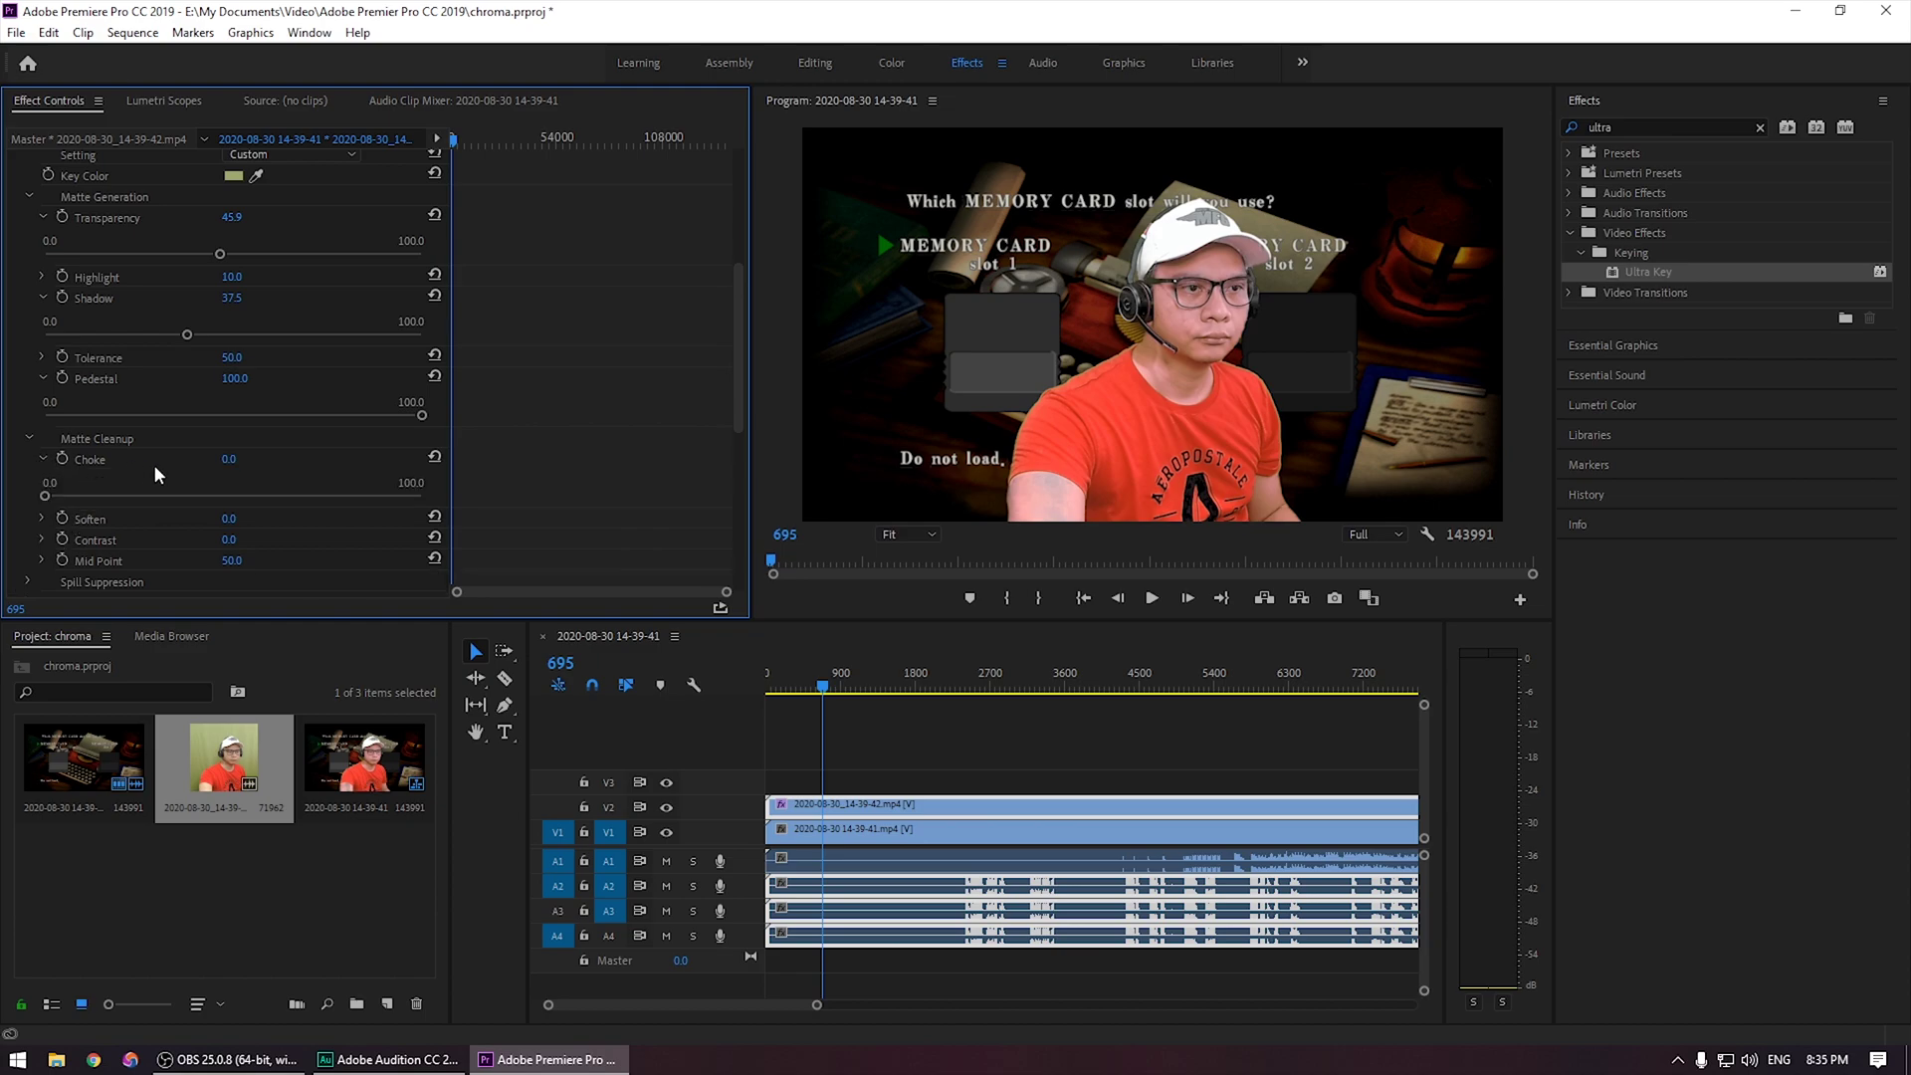
left_click(41, 459)
left_click(229, 459)
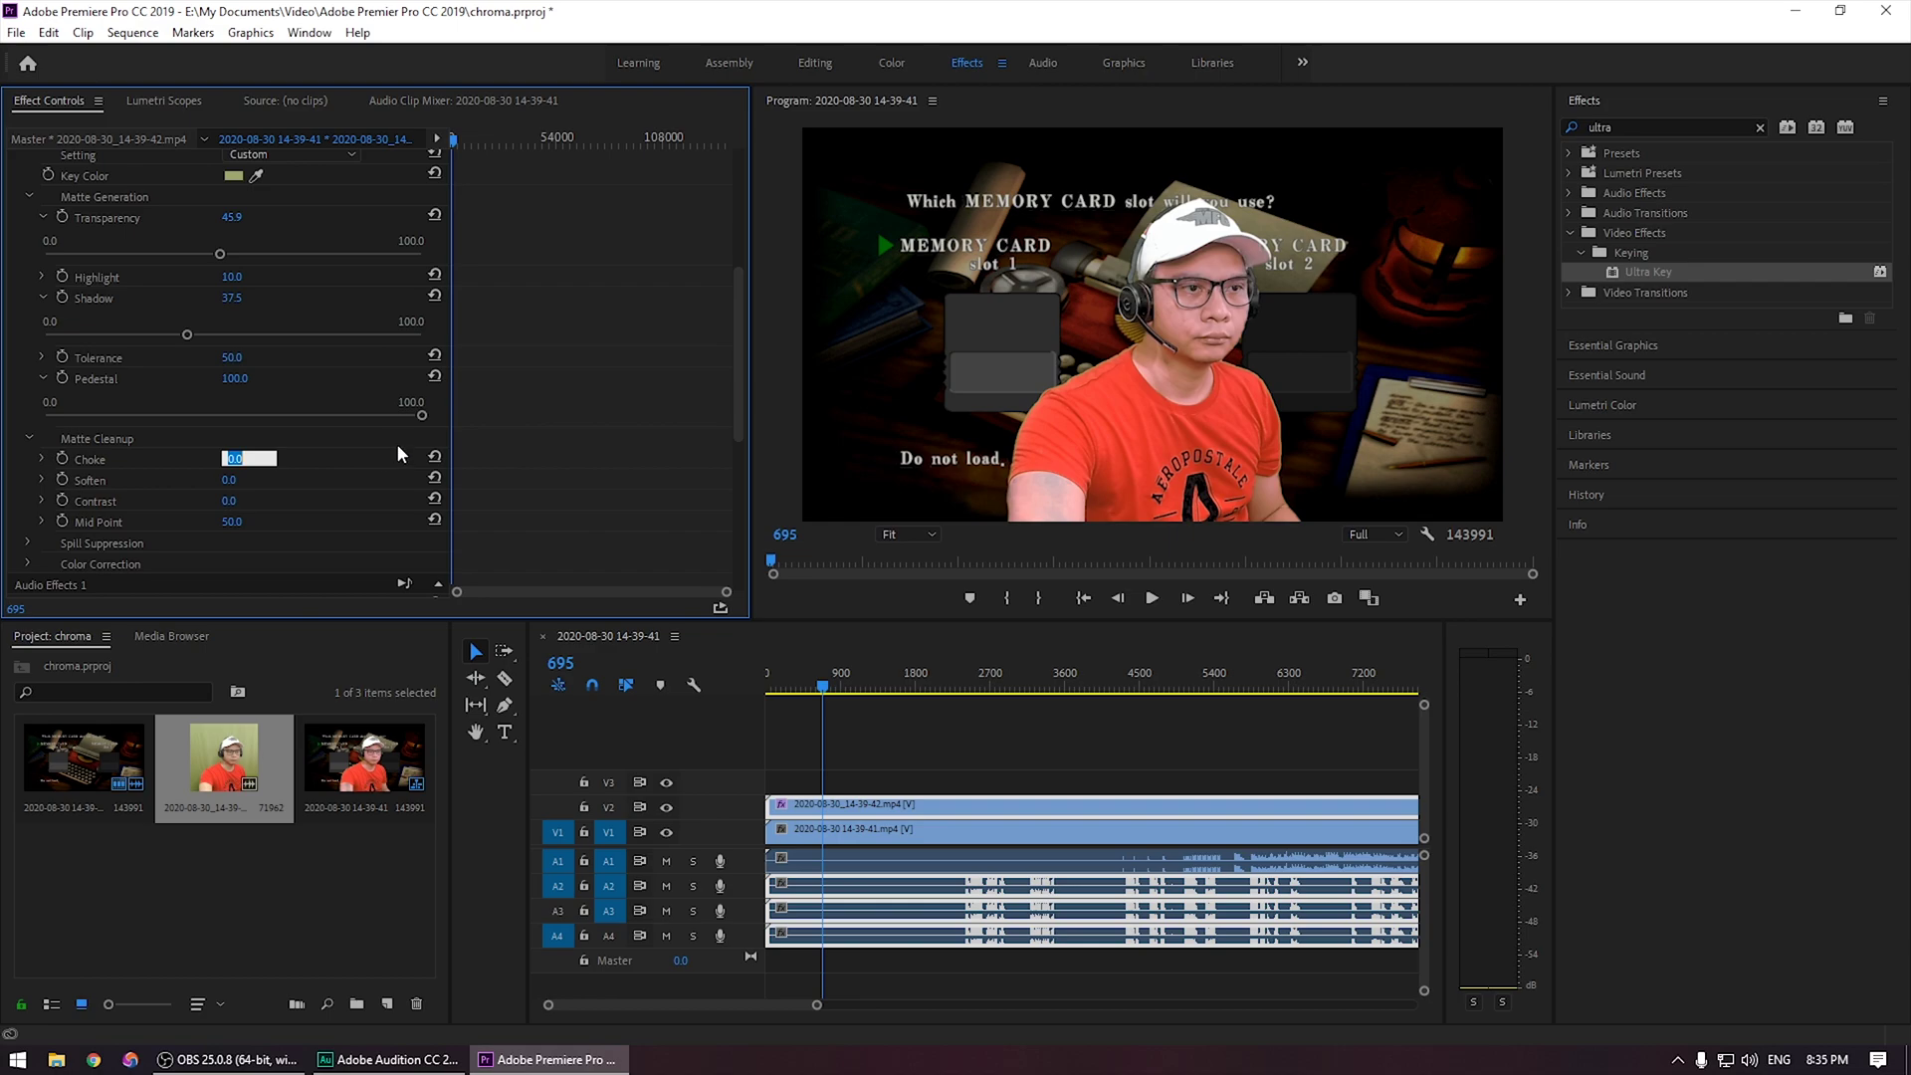
type("15")
key("Return")
left_click(230, 482)
type("8")
key("Return")
left_click(1171, 460)
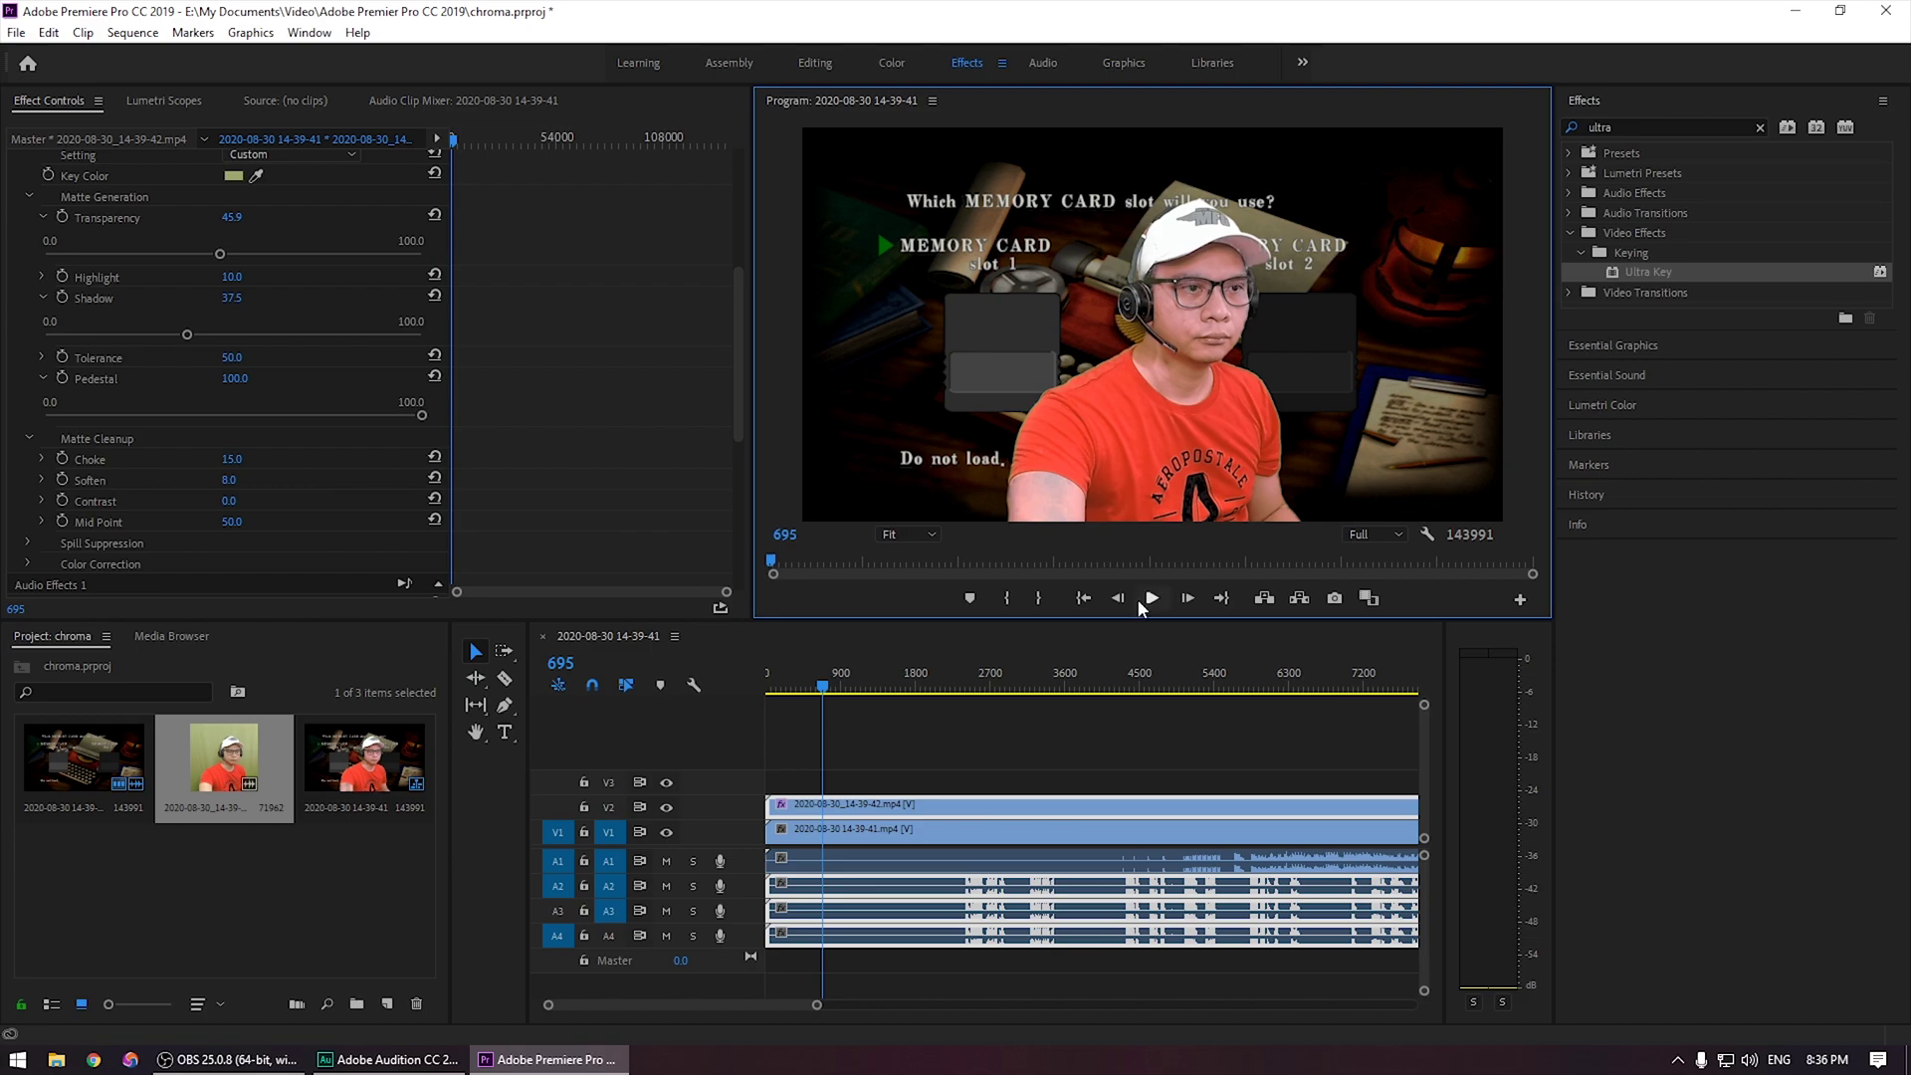
Switch to OBS 25.0.8
left_click(235, 1066)
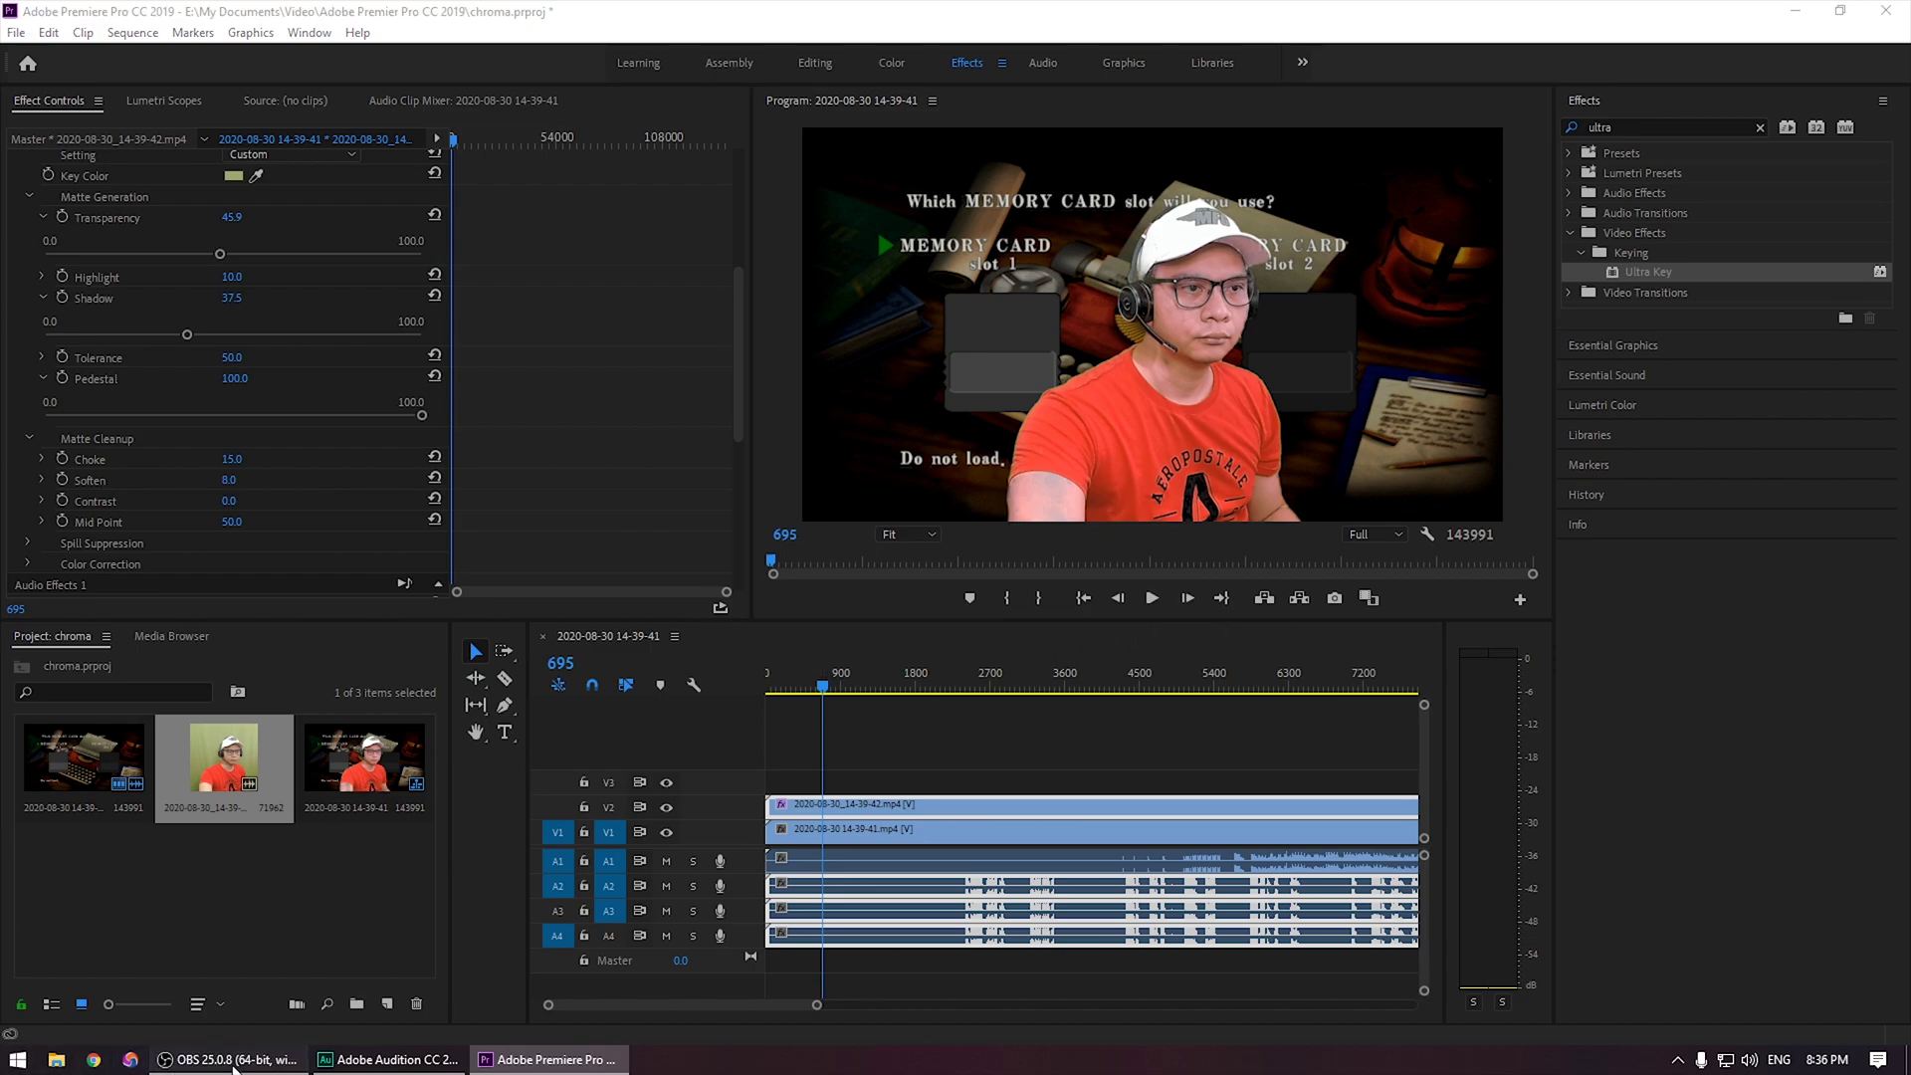